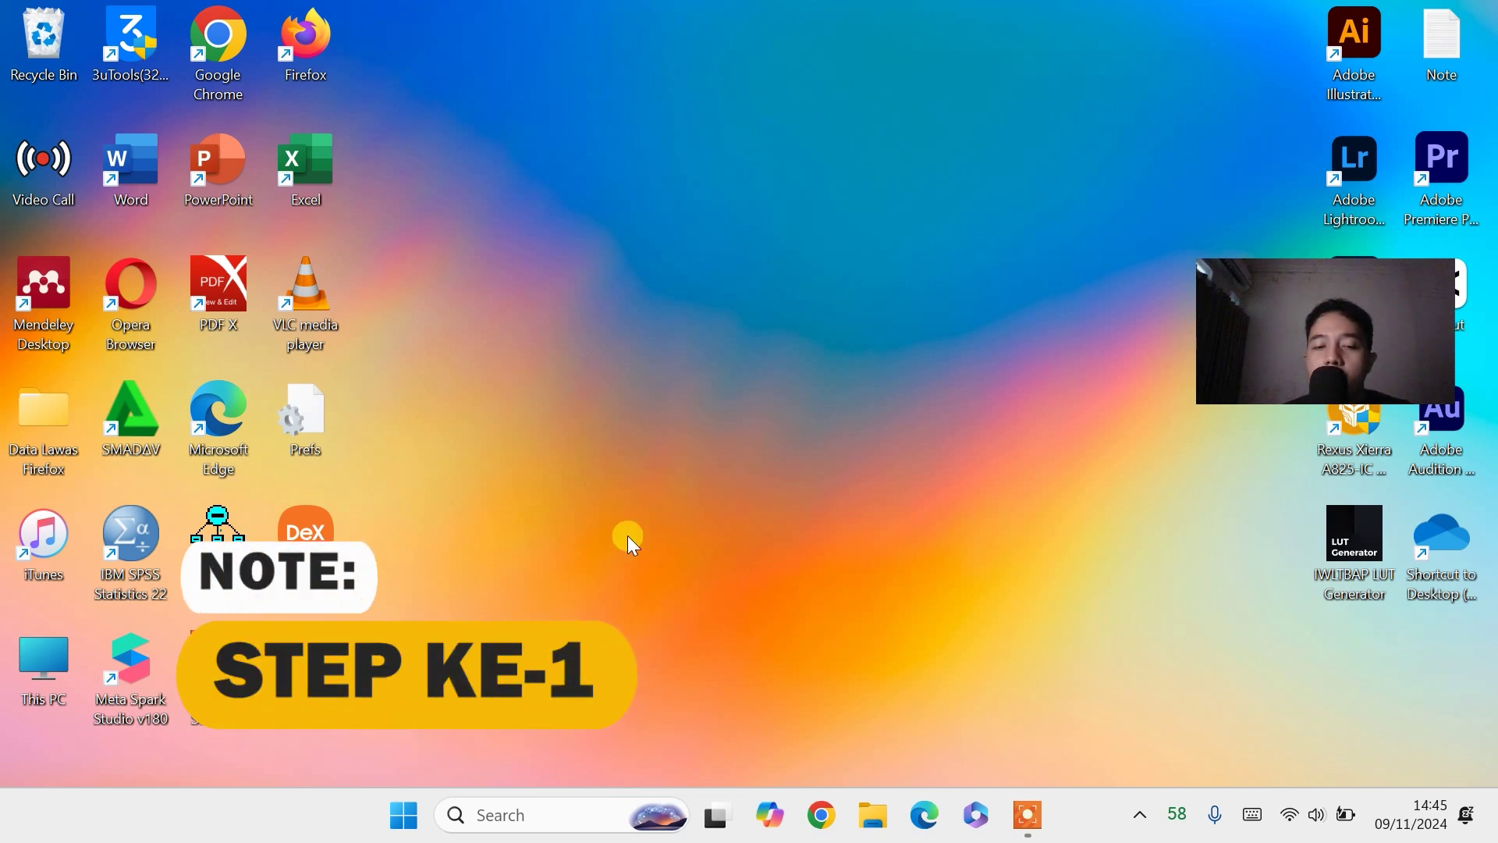
Open the properties of This PC from File Explorer and go to its advanced system settings
{"action": "left_click", "coordinate": [888, 829]}
{"action": "left_click", "coordinate": [126, 599]}
{"action": "right_click", "coordinate": [126, 599]}
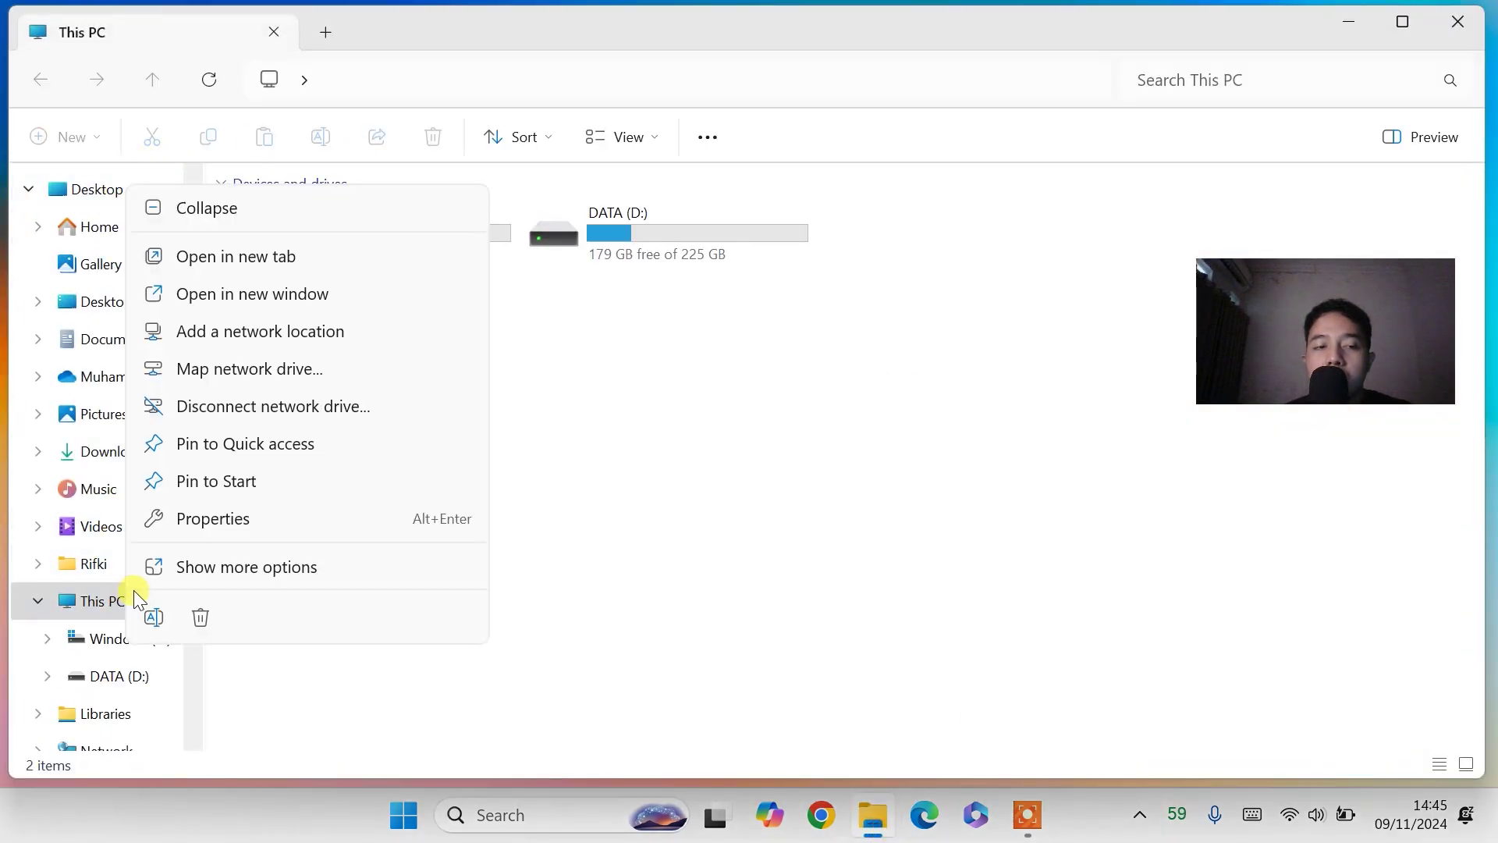
{"action": "left_click", "coordinate": [284, 508]}
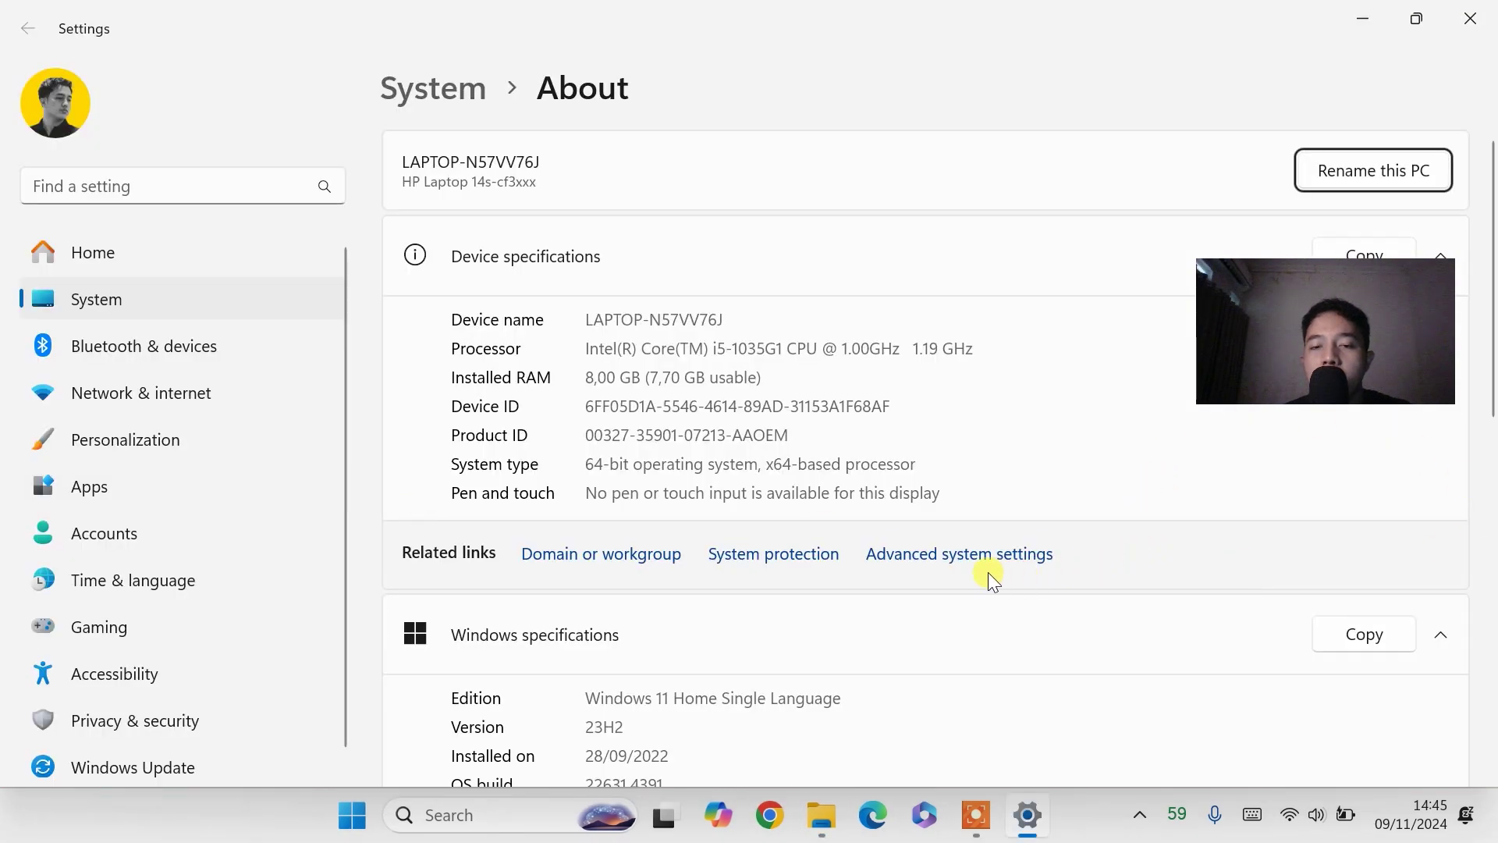
{"action": "left_click", "coordinate": [944, 554]}
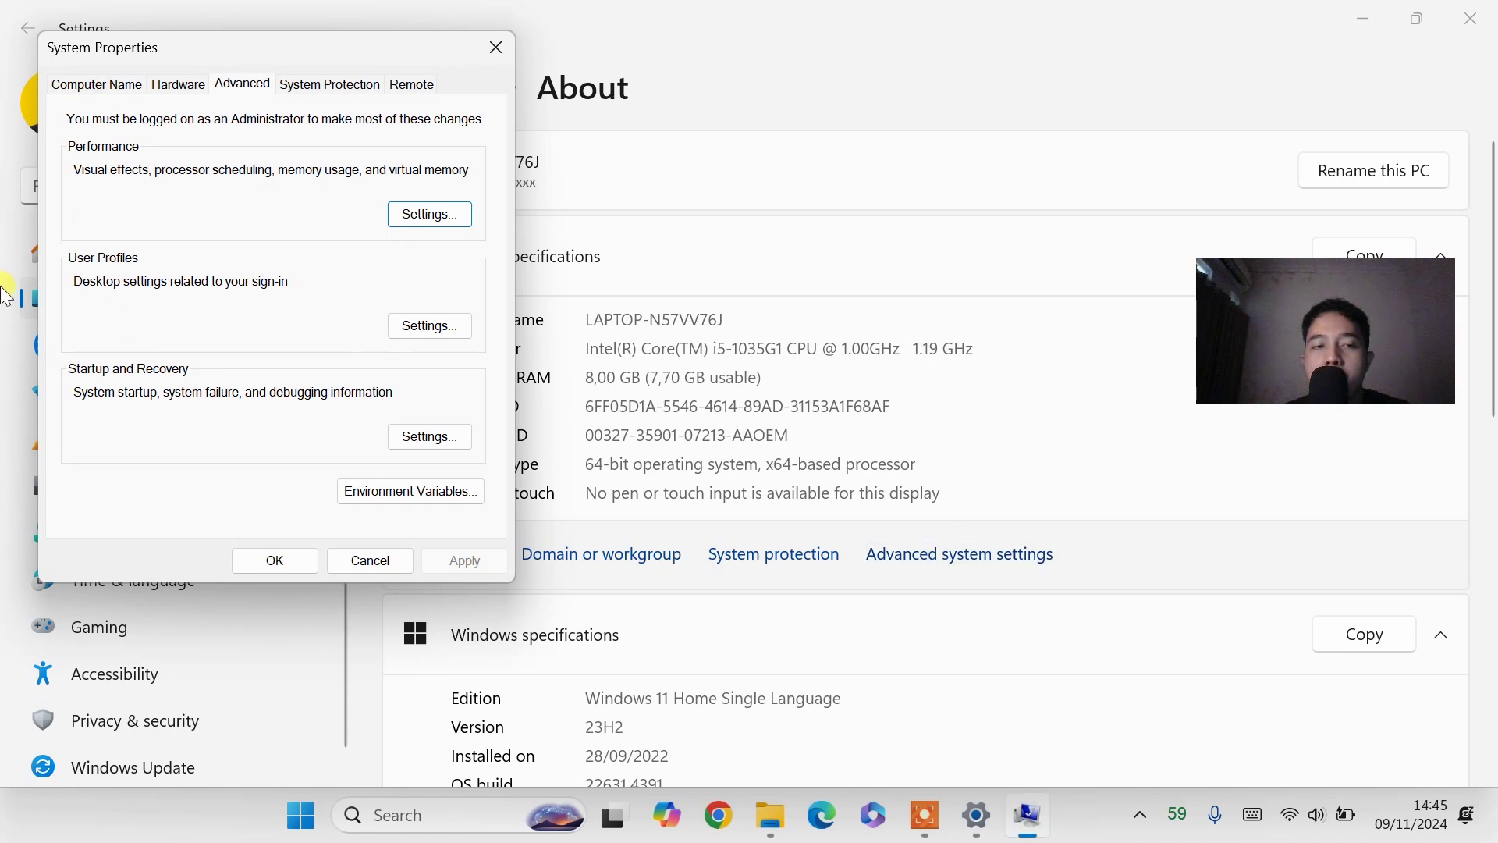
Disable the automatic restart on system failure in the Startup and Recovery settings, then close System Properties and Settings
{"action": "left_click", "coordinate": [427, 439]}
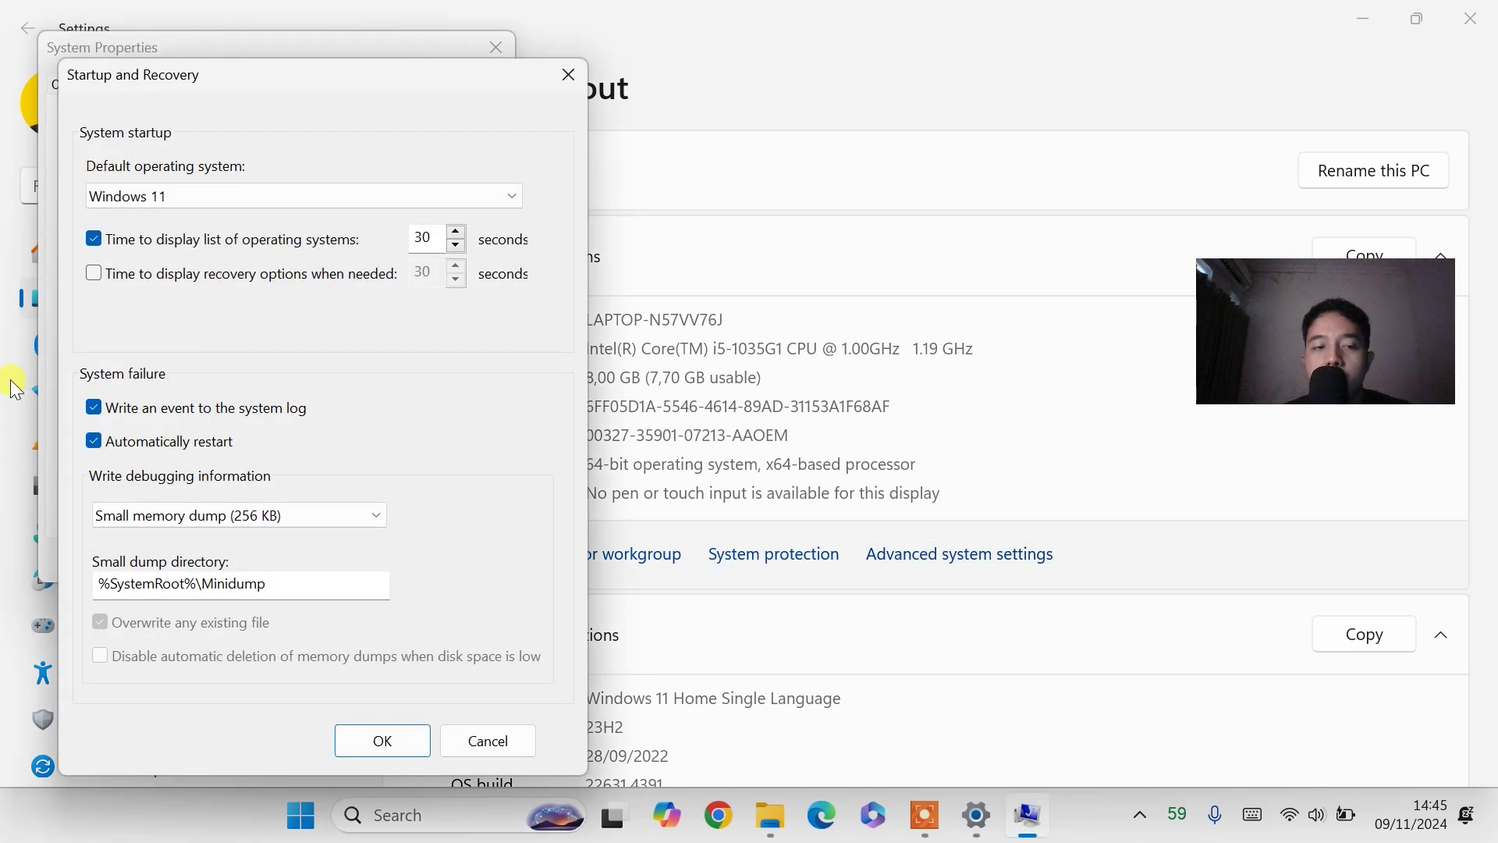
{"action": "left_click", "coordinate": [94, 442]}
{"action": "left_click", "coordinate": [409, 741]}
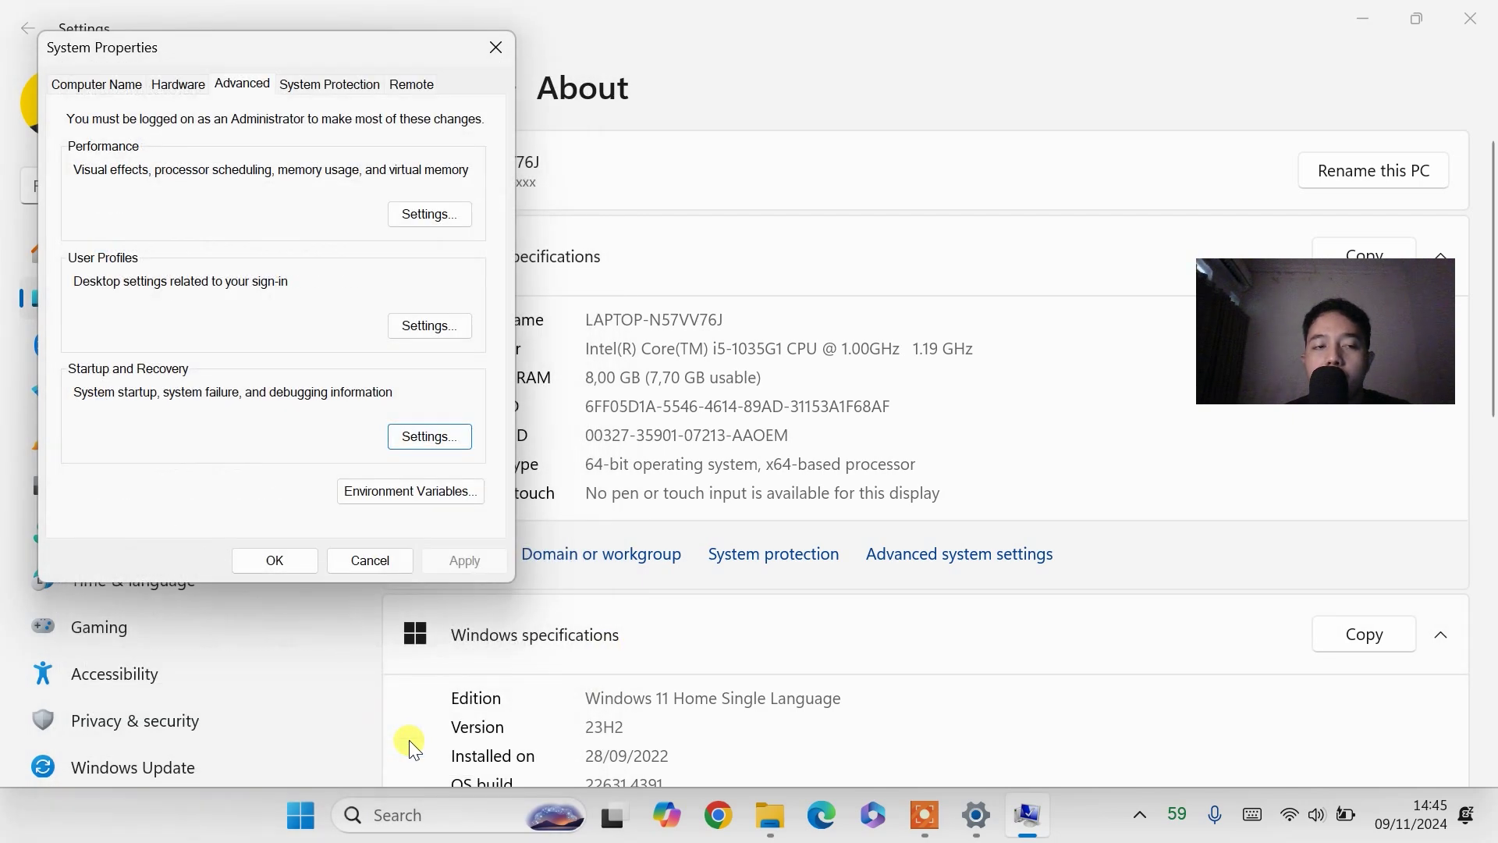
{"action": "left_click", "coordinate": [275, 558]}
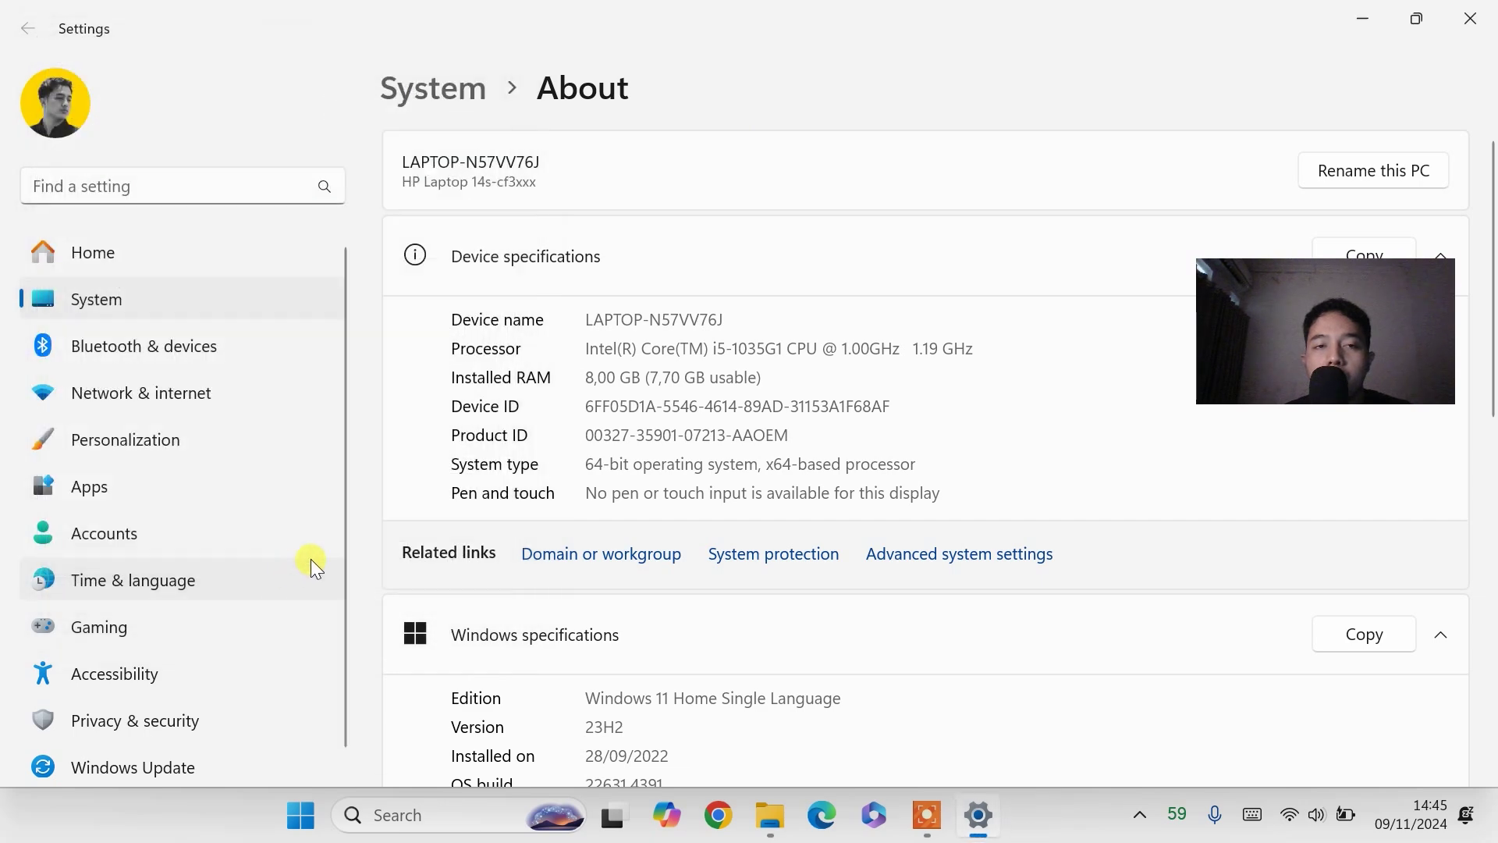
{"action": "left_click", "coordinate": [1473, 26]}
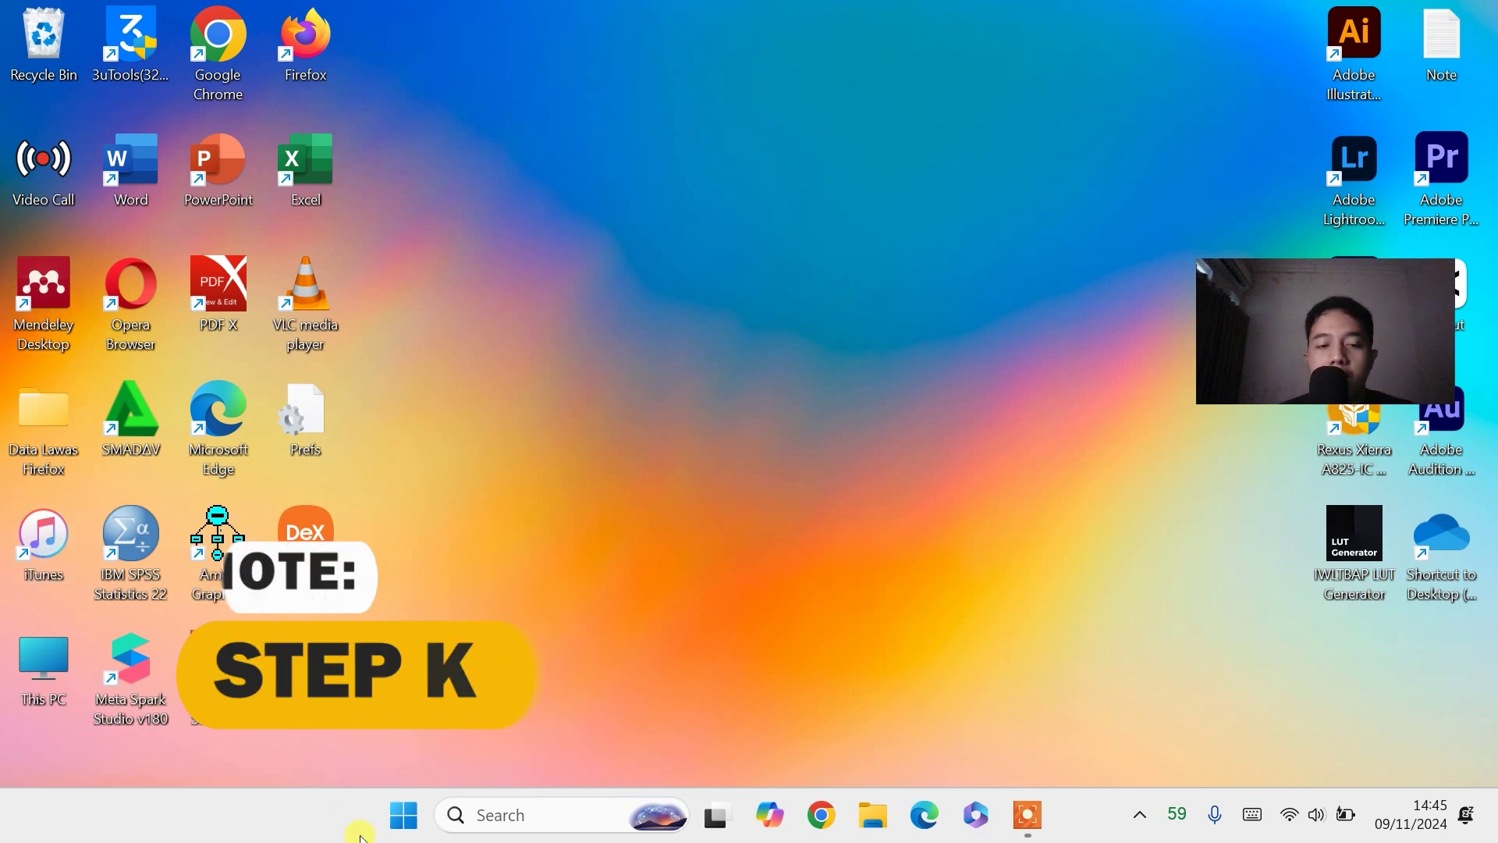
Launch Registry Editor by running regedit and allow it to make changes
{"action": "right_click", "coordinate": [413, 823]}
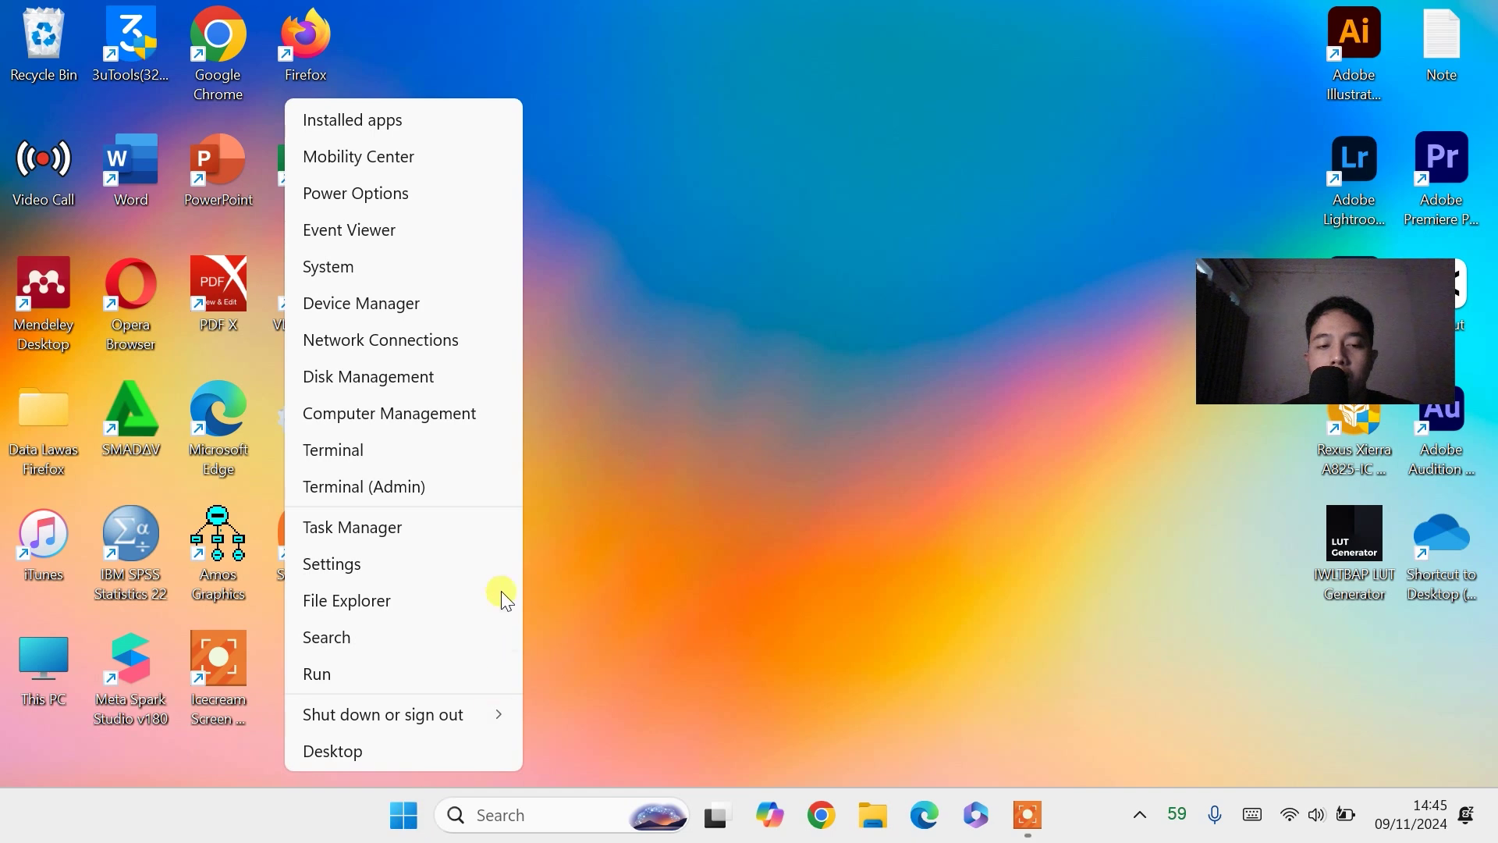
{"action": "left_click", "coordinate": [354, 674]}
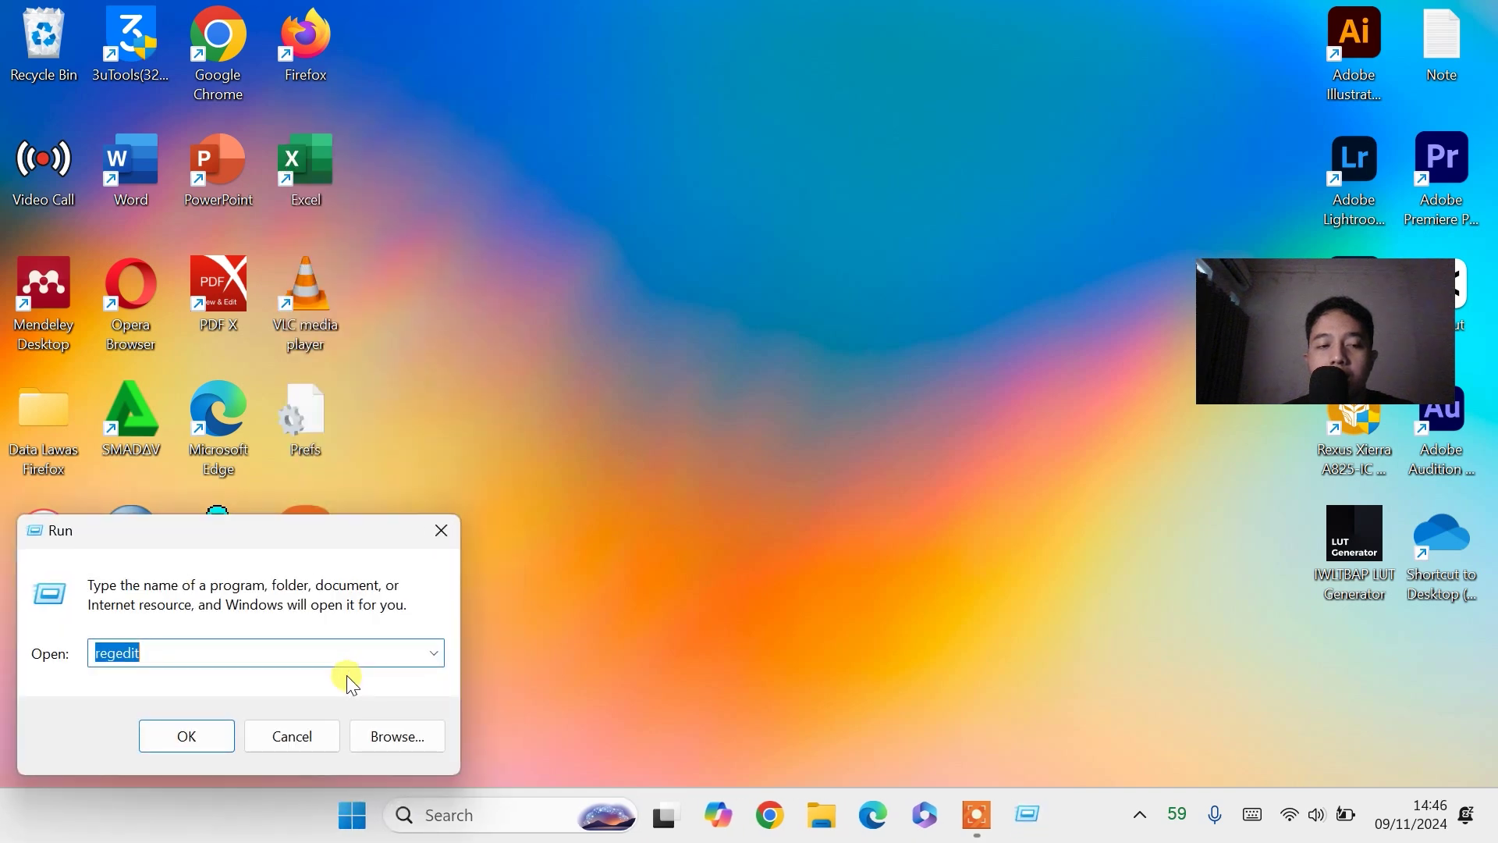
{"action": "left_click", "coordinate": [185, 650]}
{"action": "left_click_drag", "start_coordinate": [147, 664], "coordinate": [67, 664]}
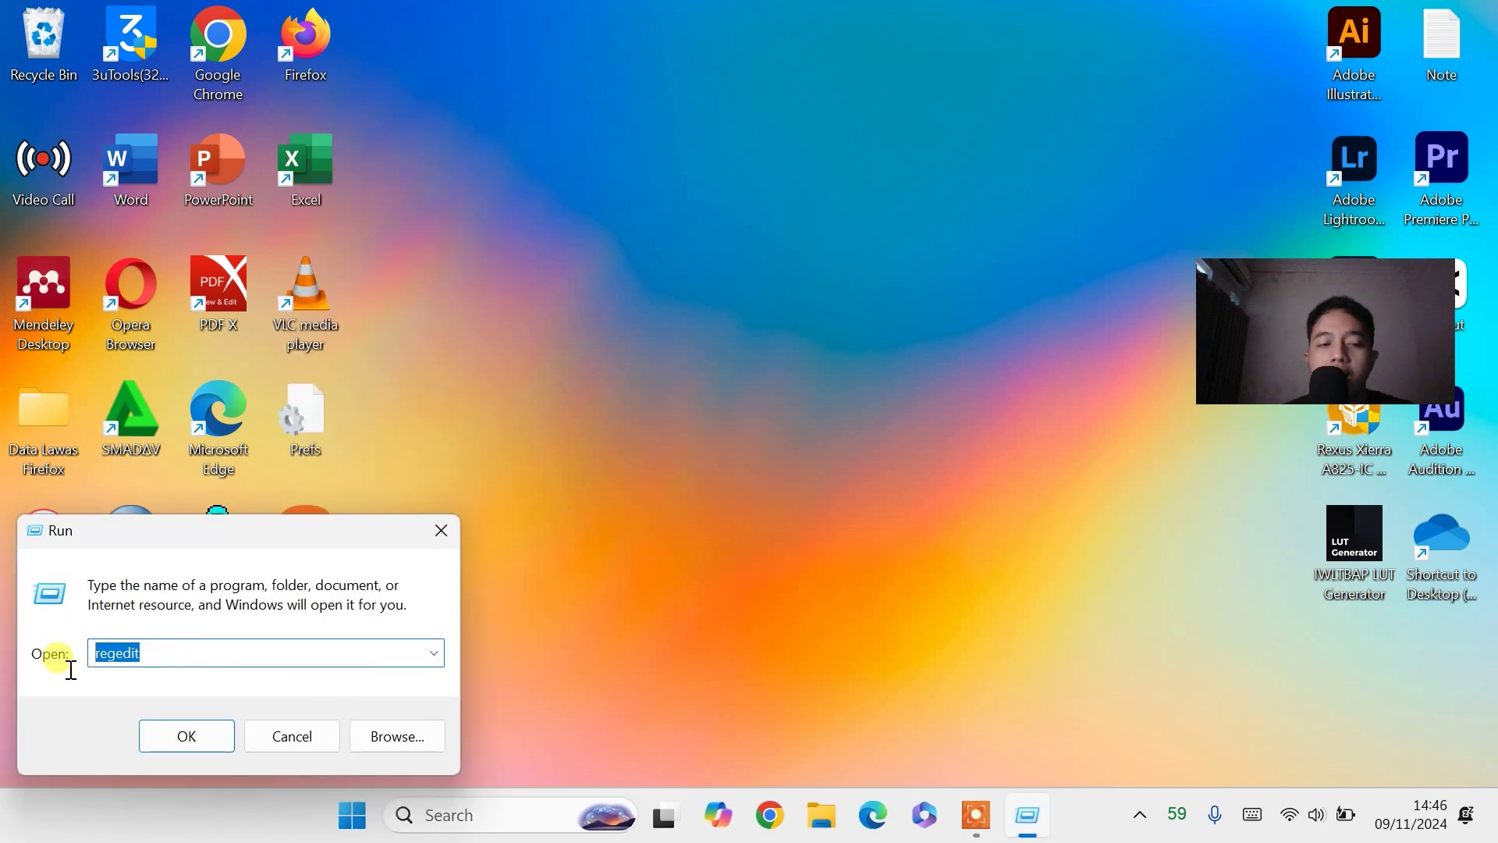
{"action": "left_click", "coordinate": [144, 665]}
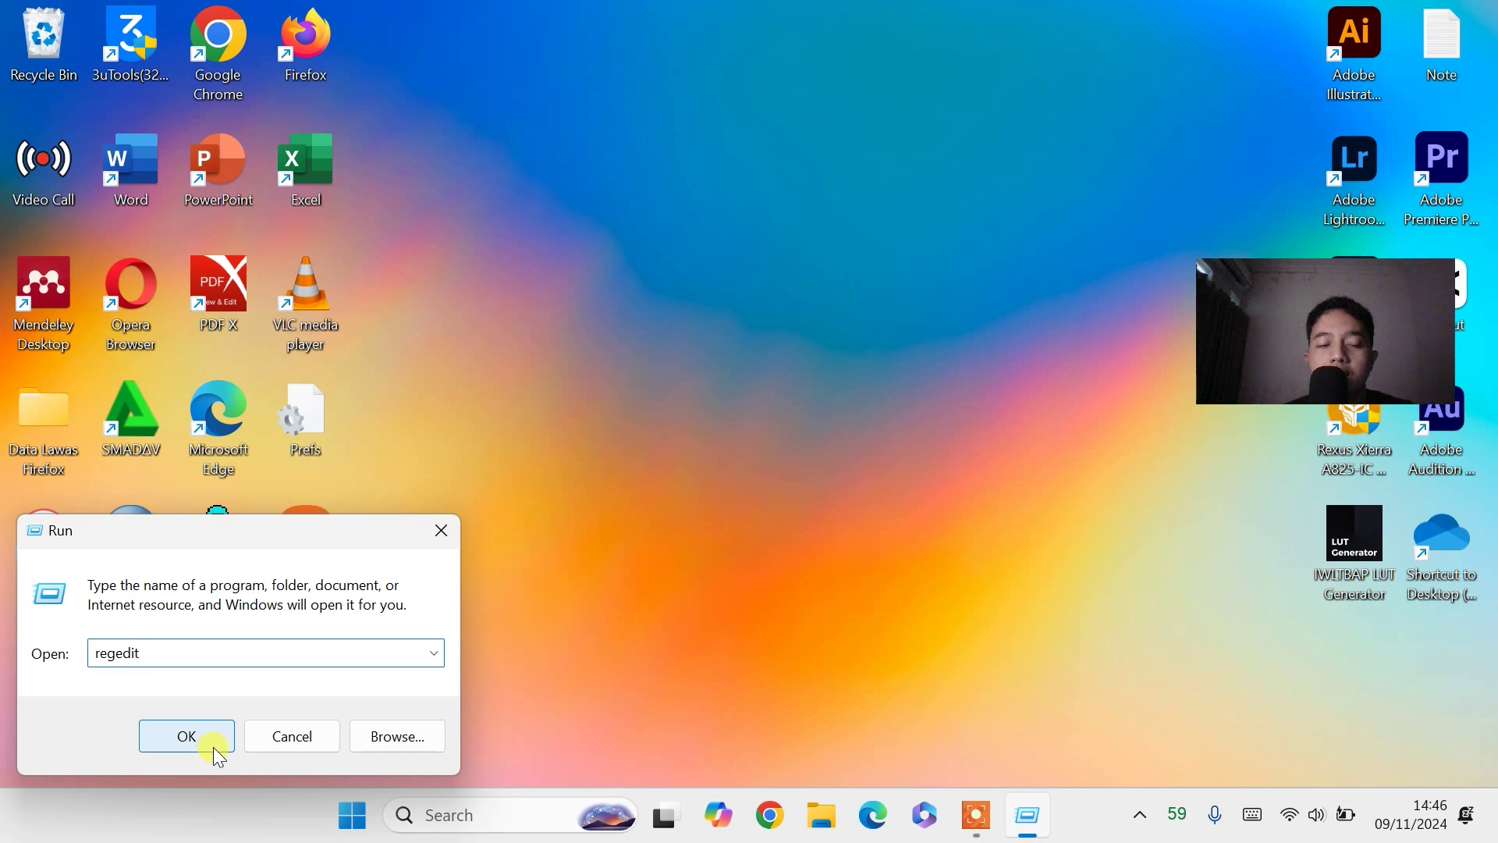
{"action": "left_click", "coordinate": [185, 735]}
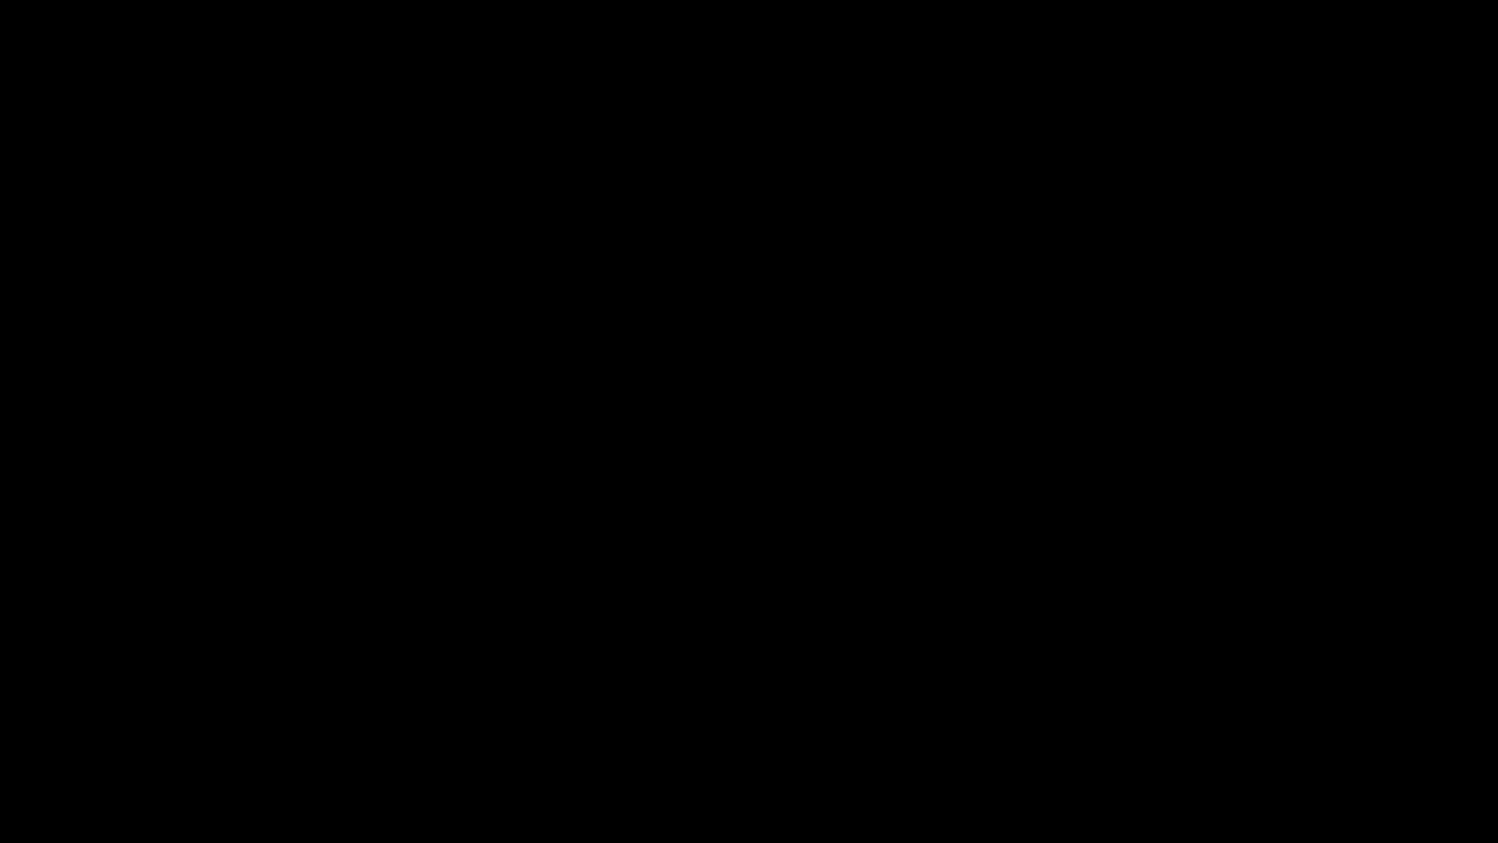
{"action": "left_click", "coordinate": [689, 583]}
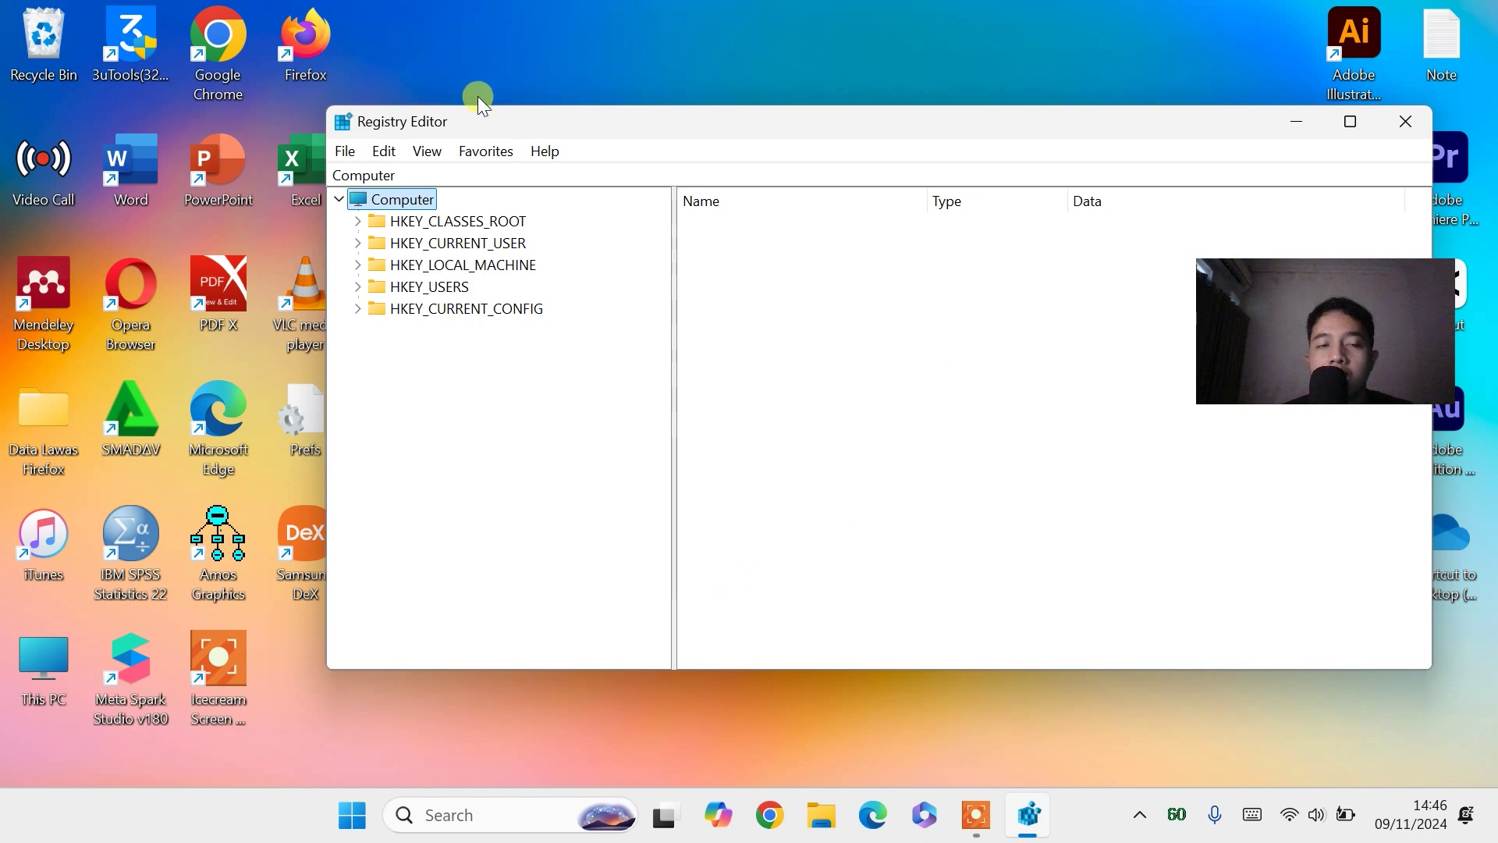
Expand the registry tree down to HKEY_LOCAL_MACHINE\SOFTWARE\Policies
{"action": "left_click", "coordinate": [357, 269]}
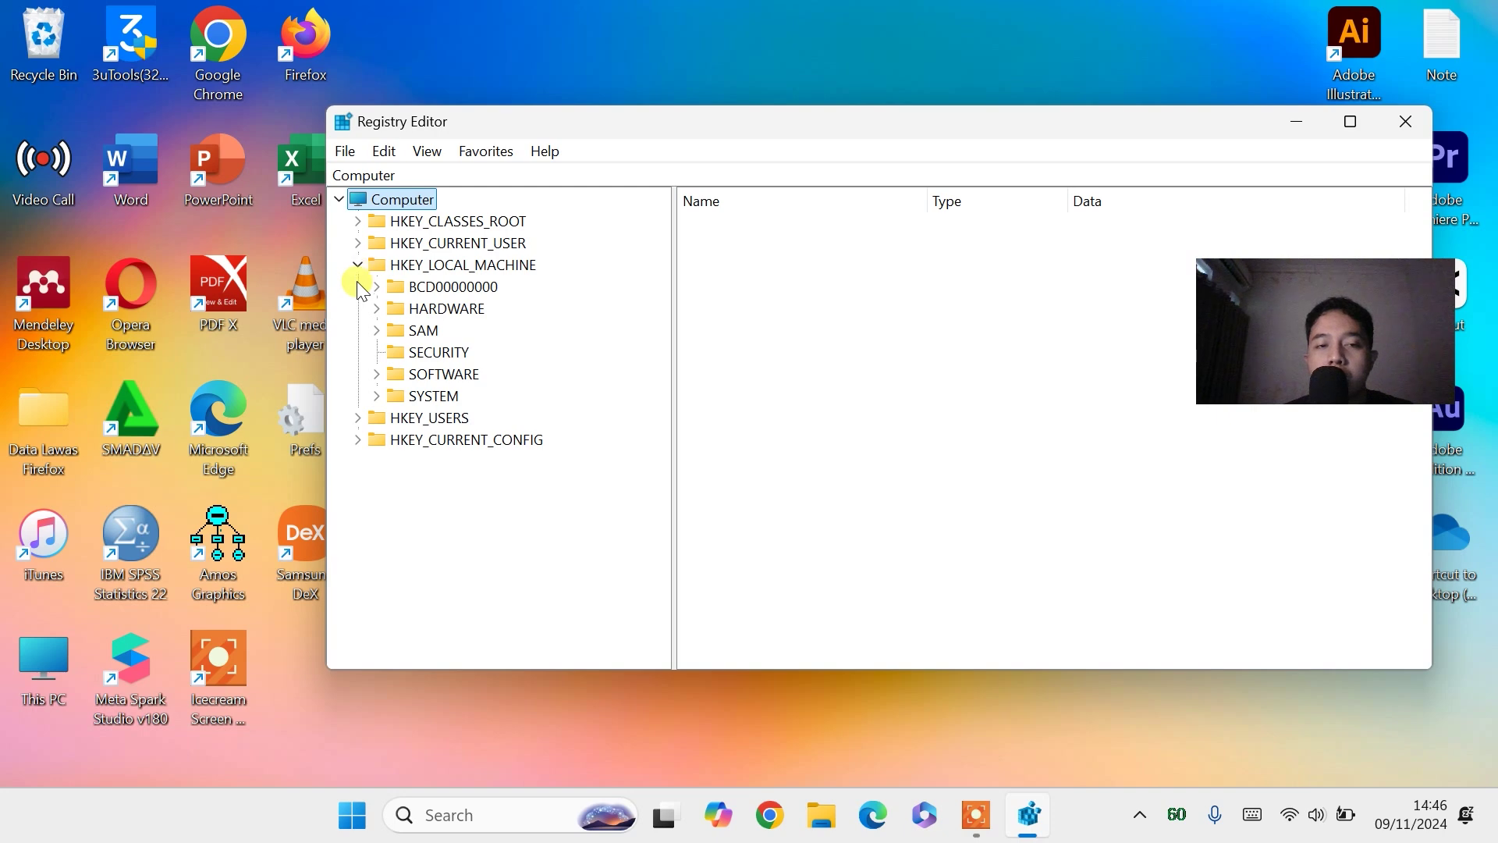
{"action": "left_click", "coordinate": [375, 376]}
{"action": "scroll", "coordinate": [484, 363], "scroll_direction": "down", "scroll_amount": 5}
{"action": "scroll", "coordinate": [490, 359], "scroll_direction": "down", "scroll_amount": 5}
{"action": "scroll", "coordinate": [490, 359], "scroll_direction": "up", "scroll_amount": 1}
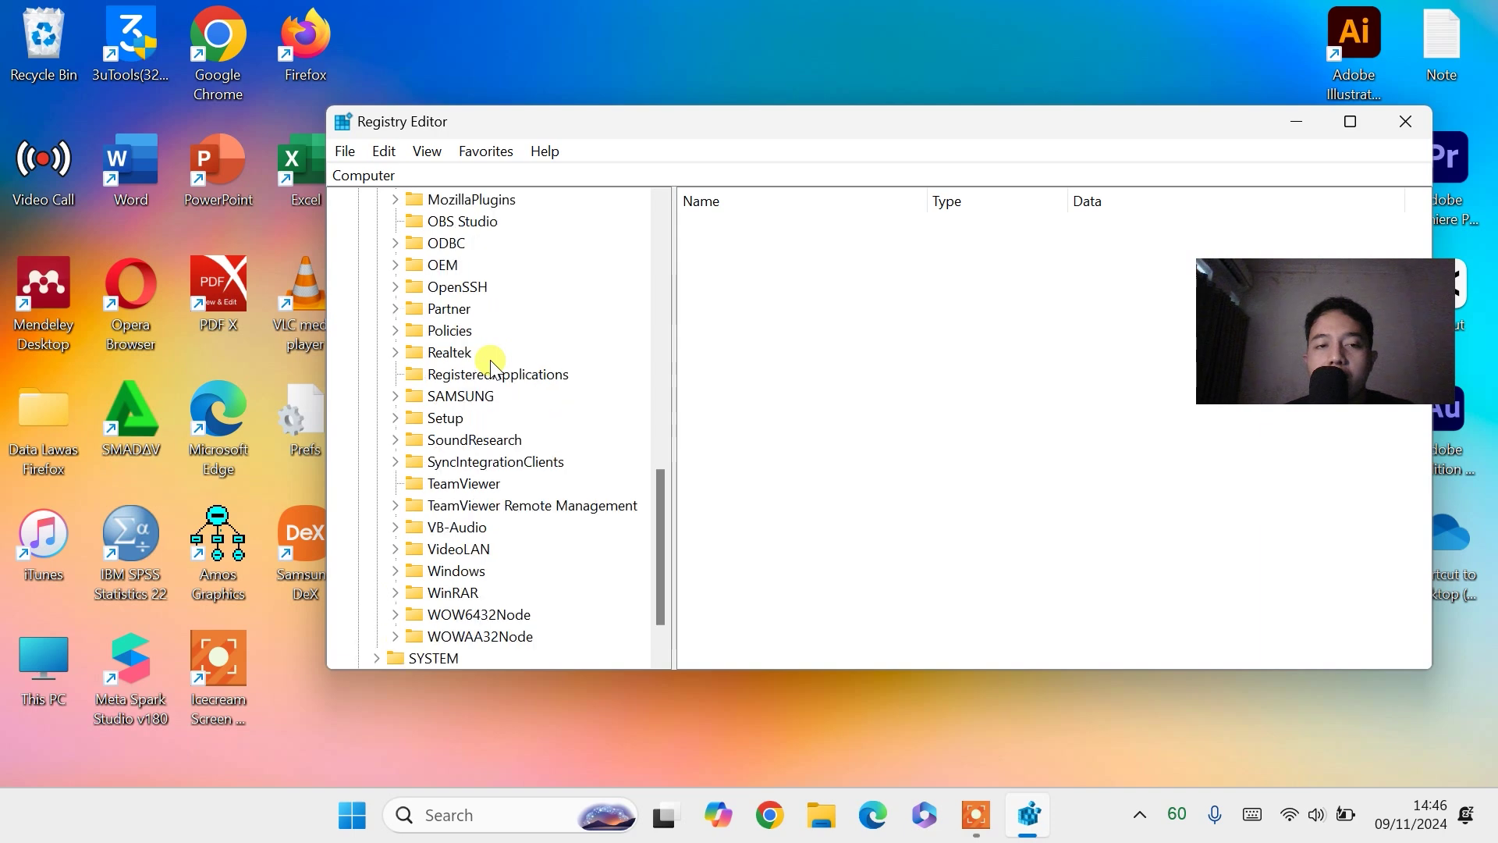
{"action": "left_click", "coordinate": [394, 331]}
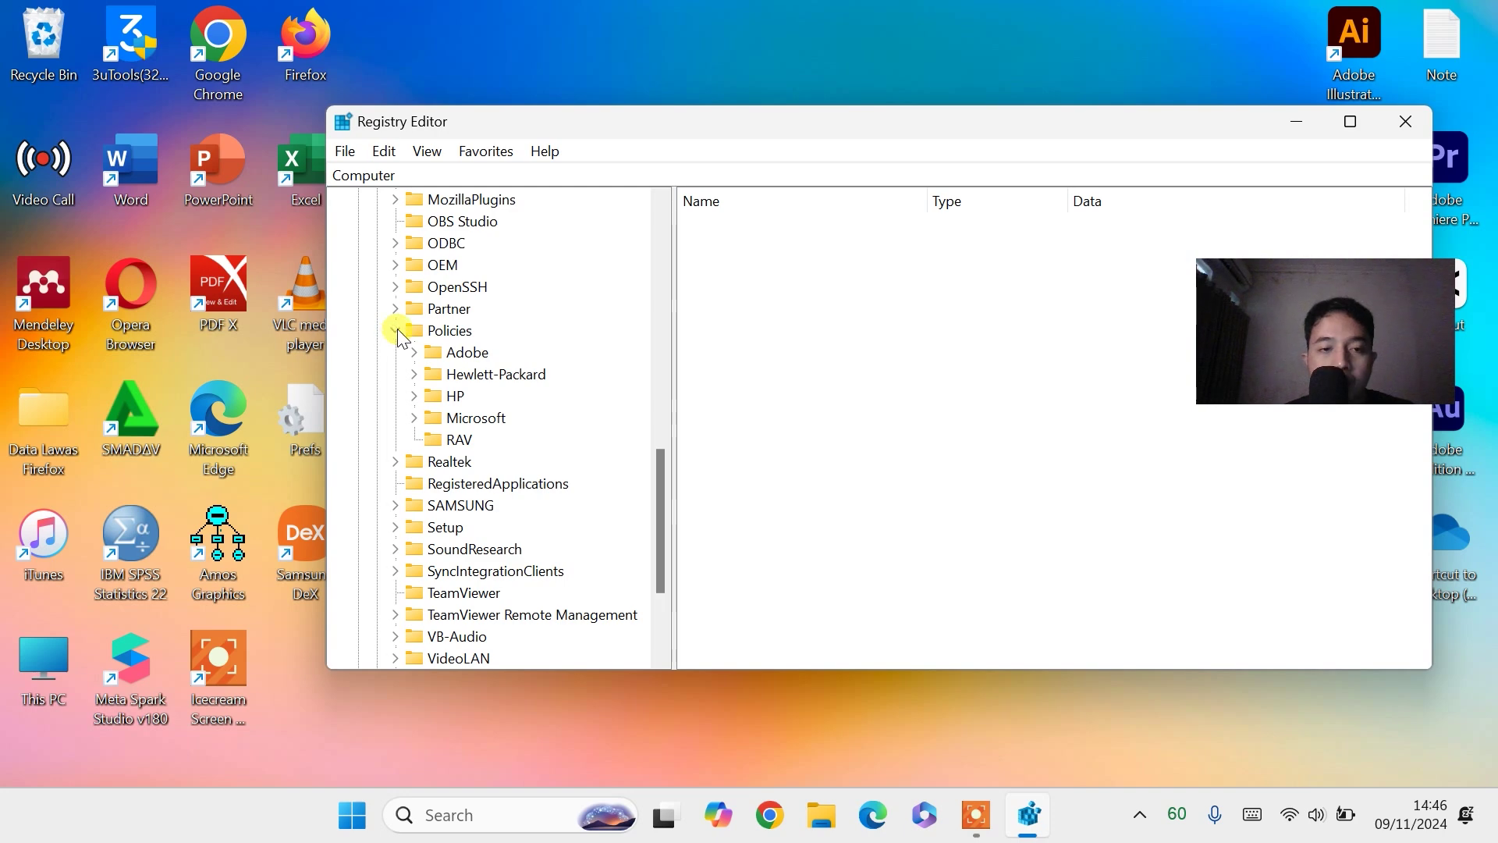
Create a new key named WindowsUpdates under the Microsoft key in Policies
{"action": "right_click", "coordinate": [475, 422]}
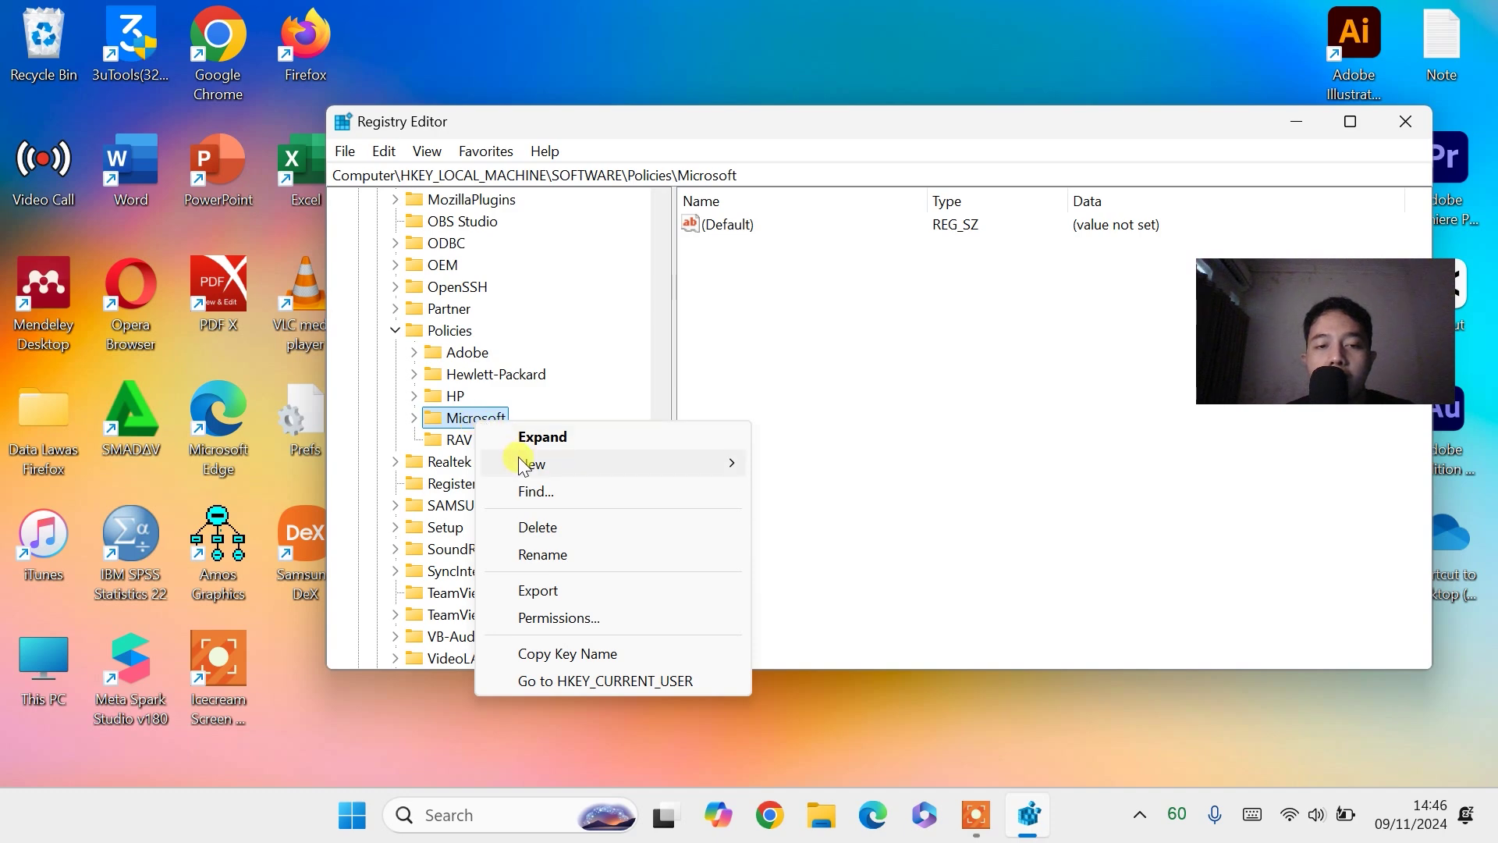
{"action": "mouse_move", "coordinate": [621, 460]}
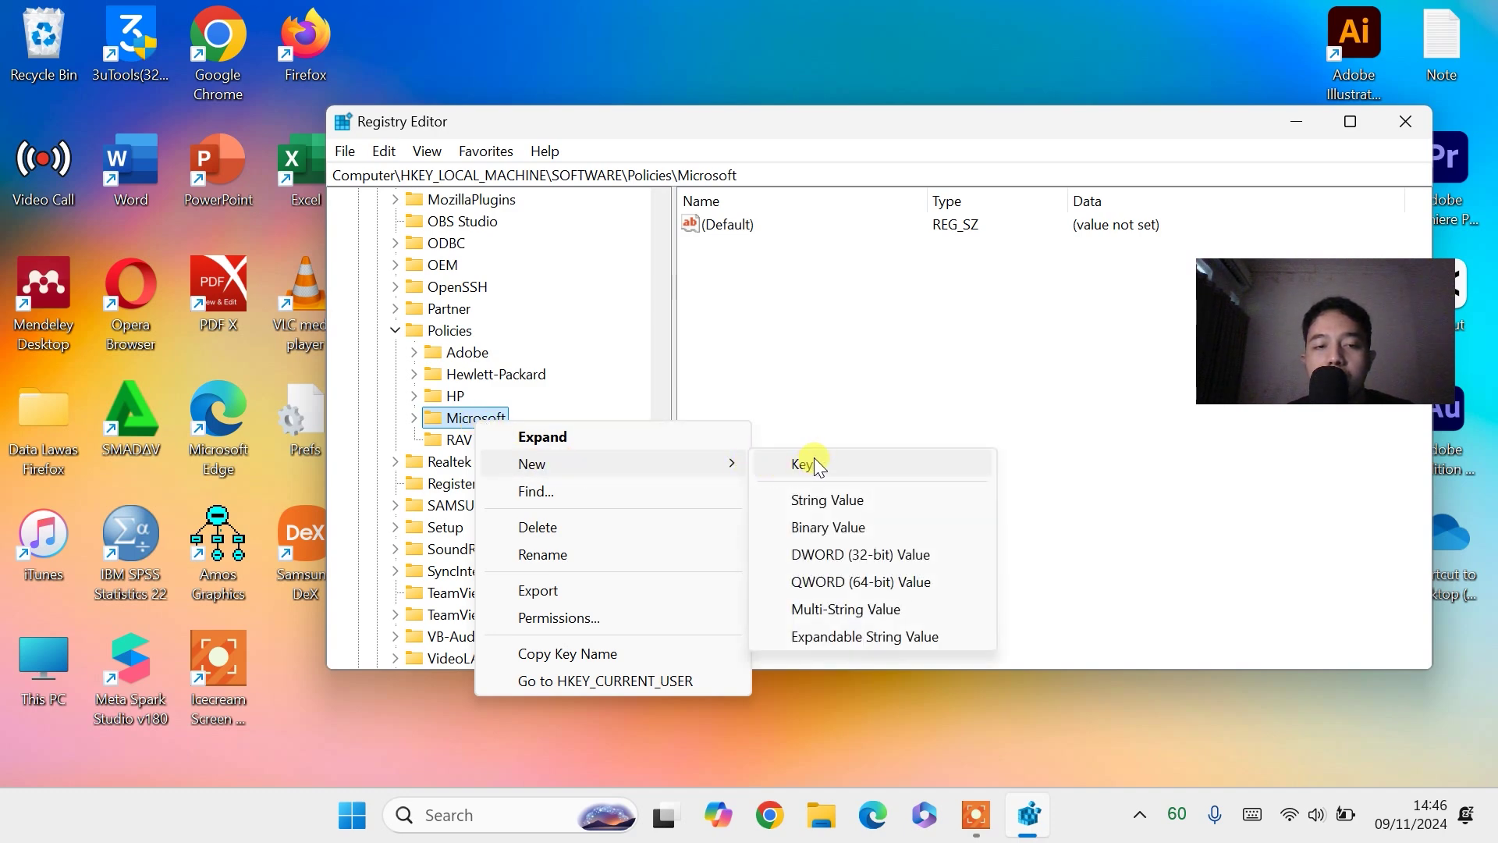
{"action": "left_click", "coordinate": [811, 463]}
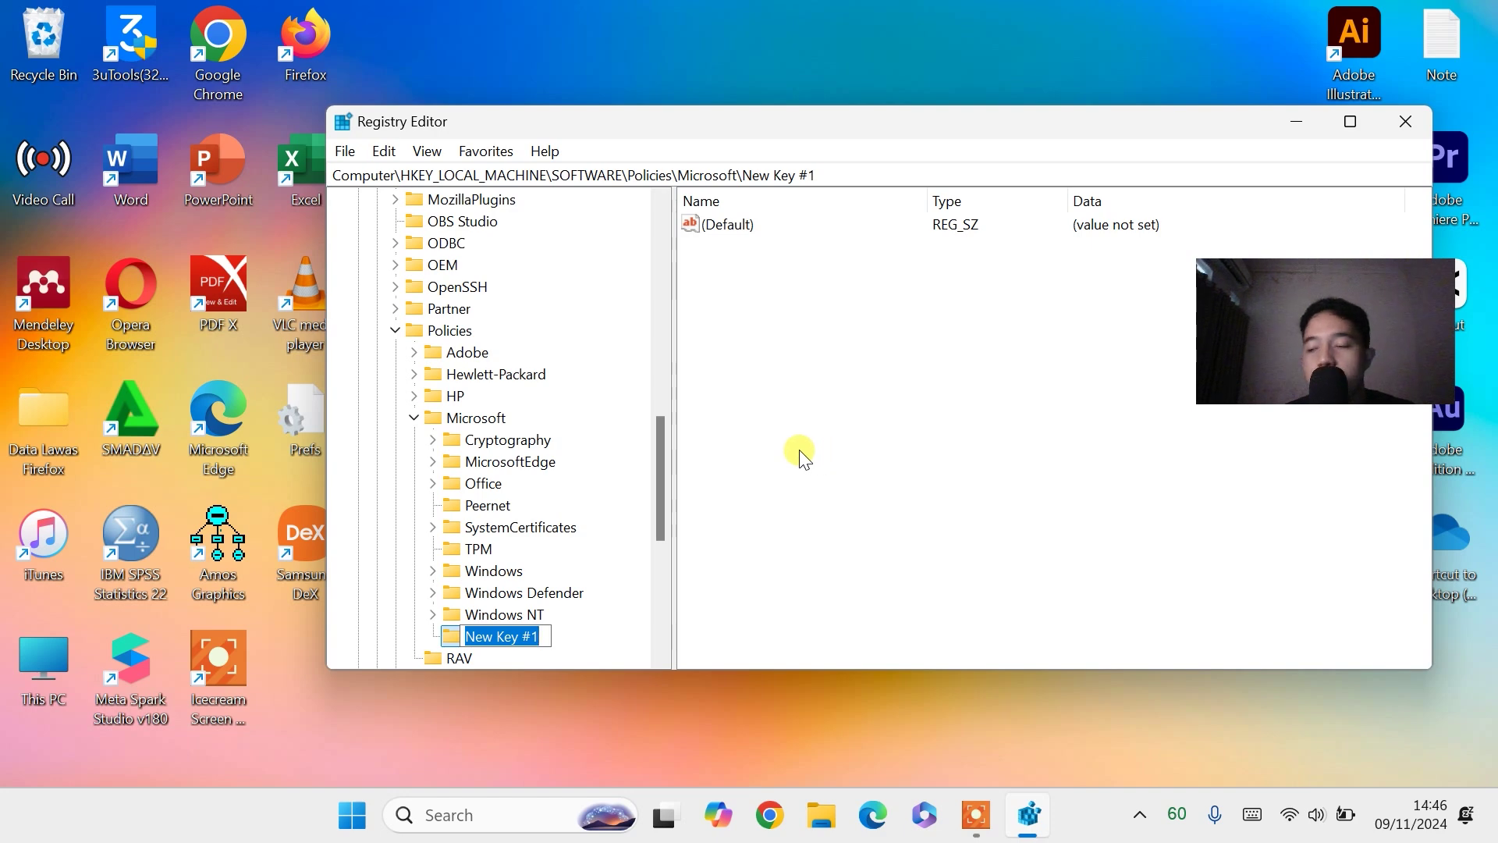
{"action": "key", "text": "BackSpace"}
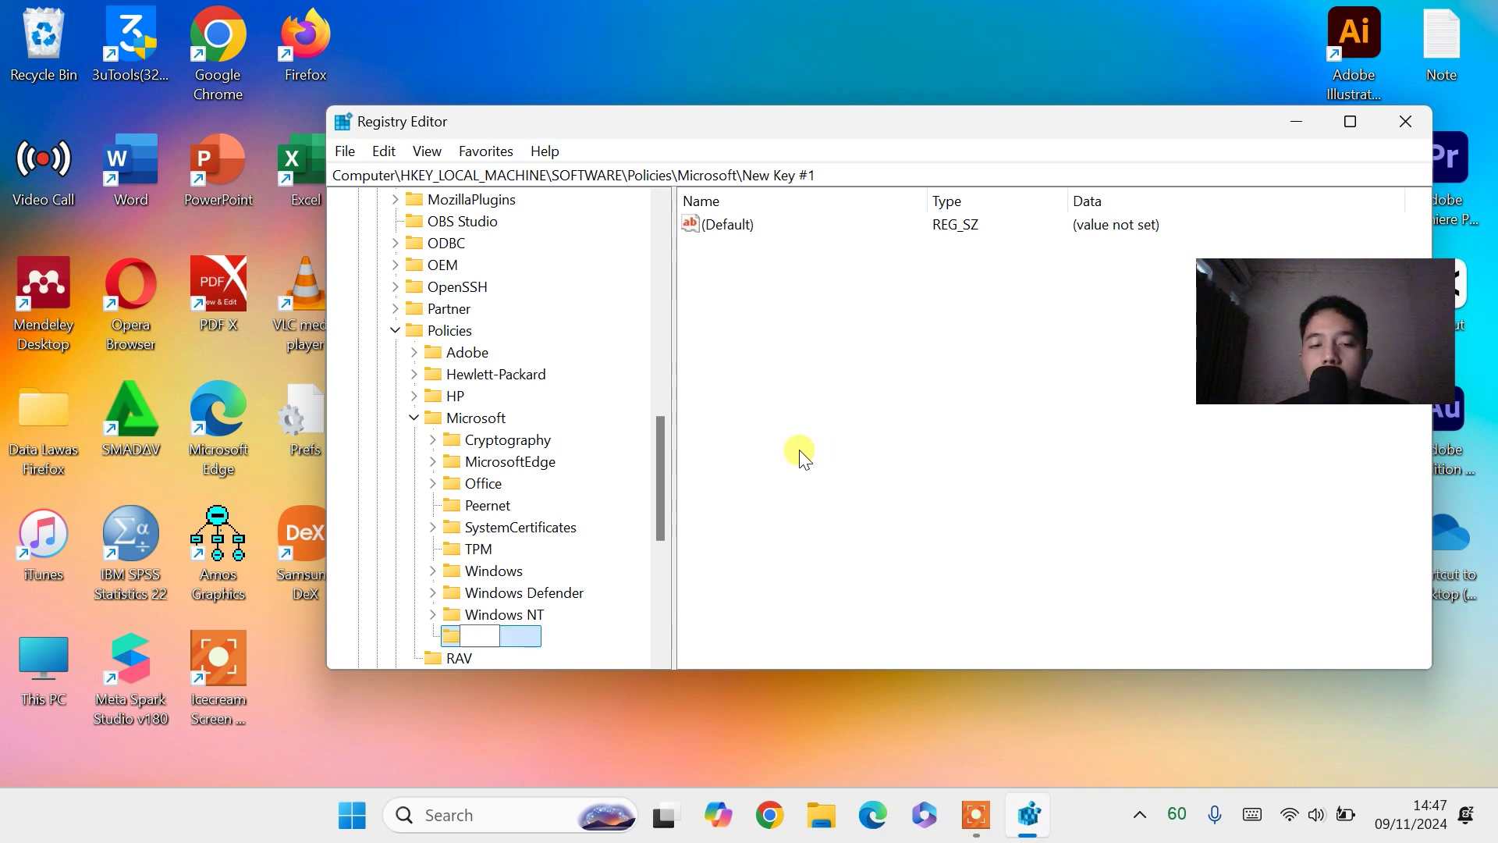
{"action": "type", "text": "Win"}
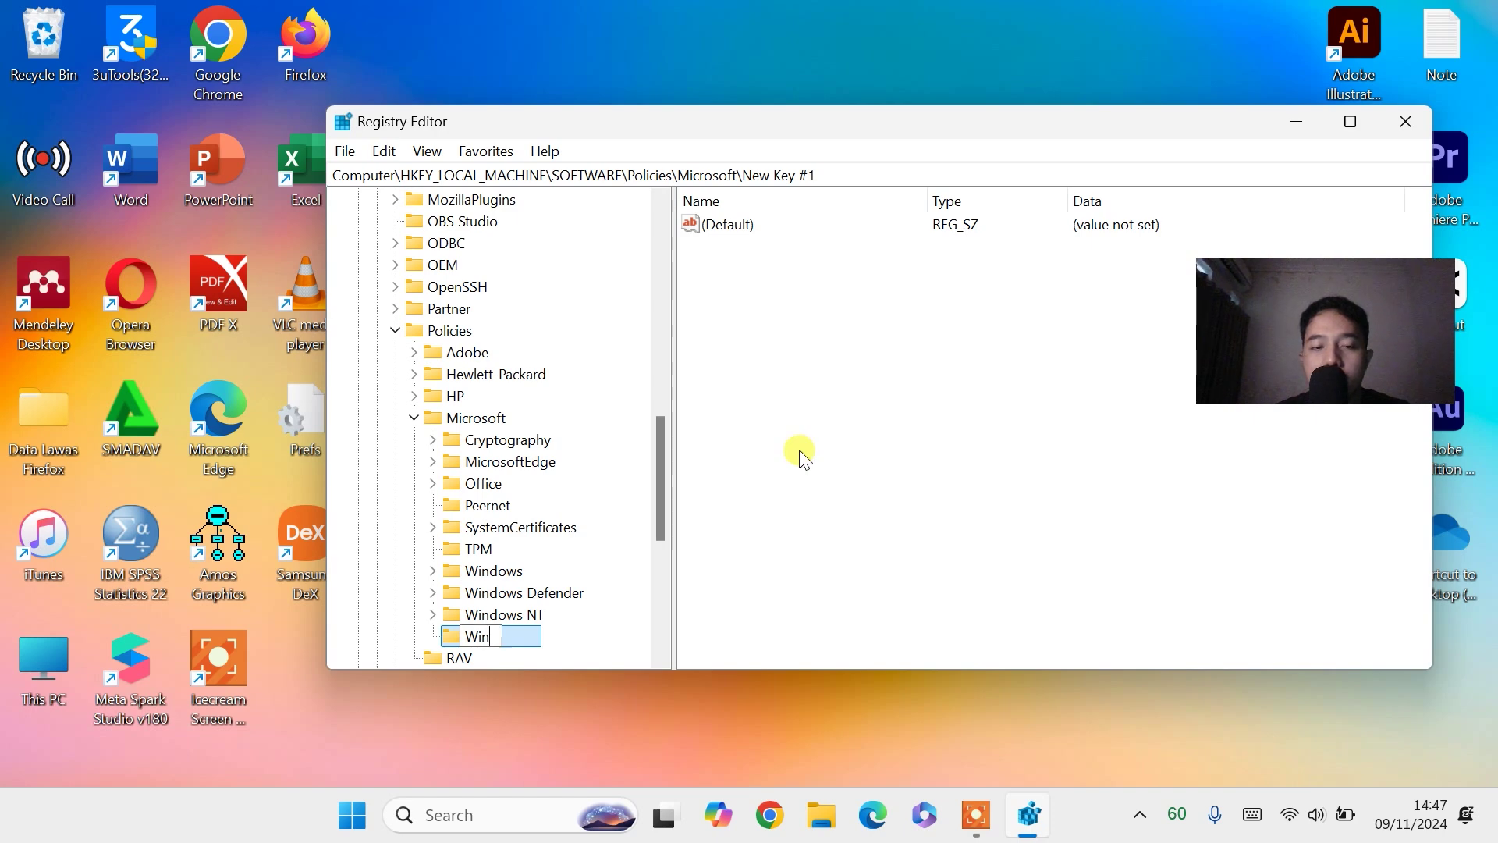
{"action": "type", "text": "dowsUpdates"}
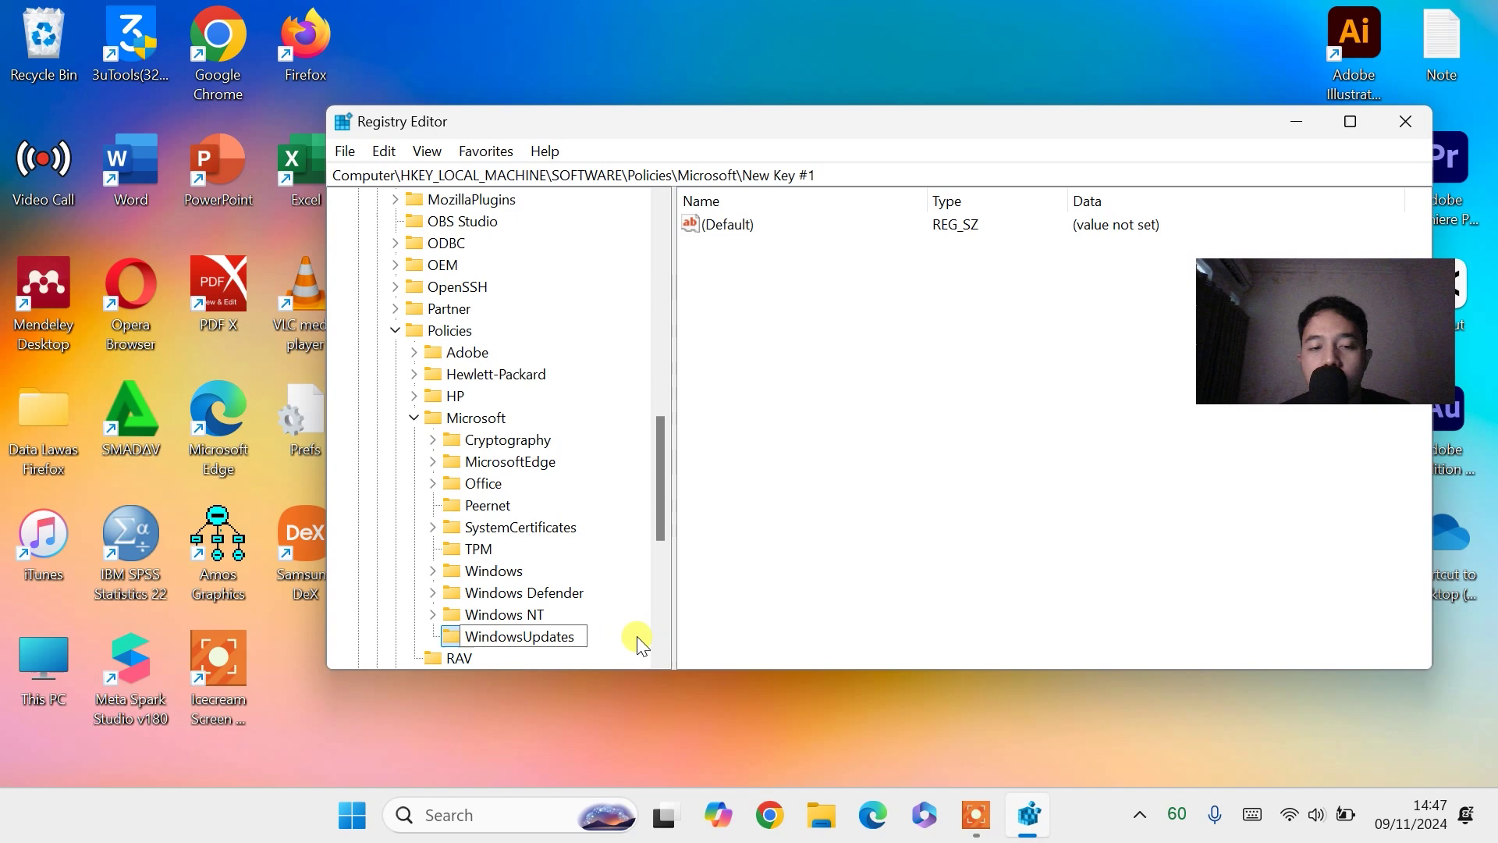
{"action": "key", "text": "Return"}
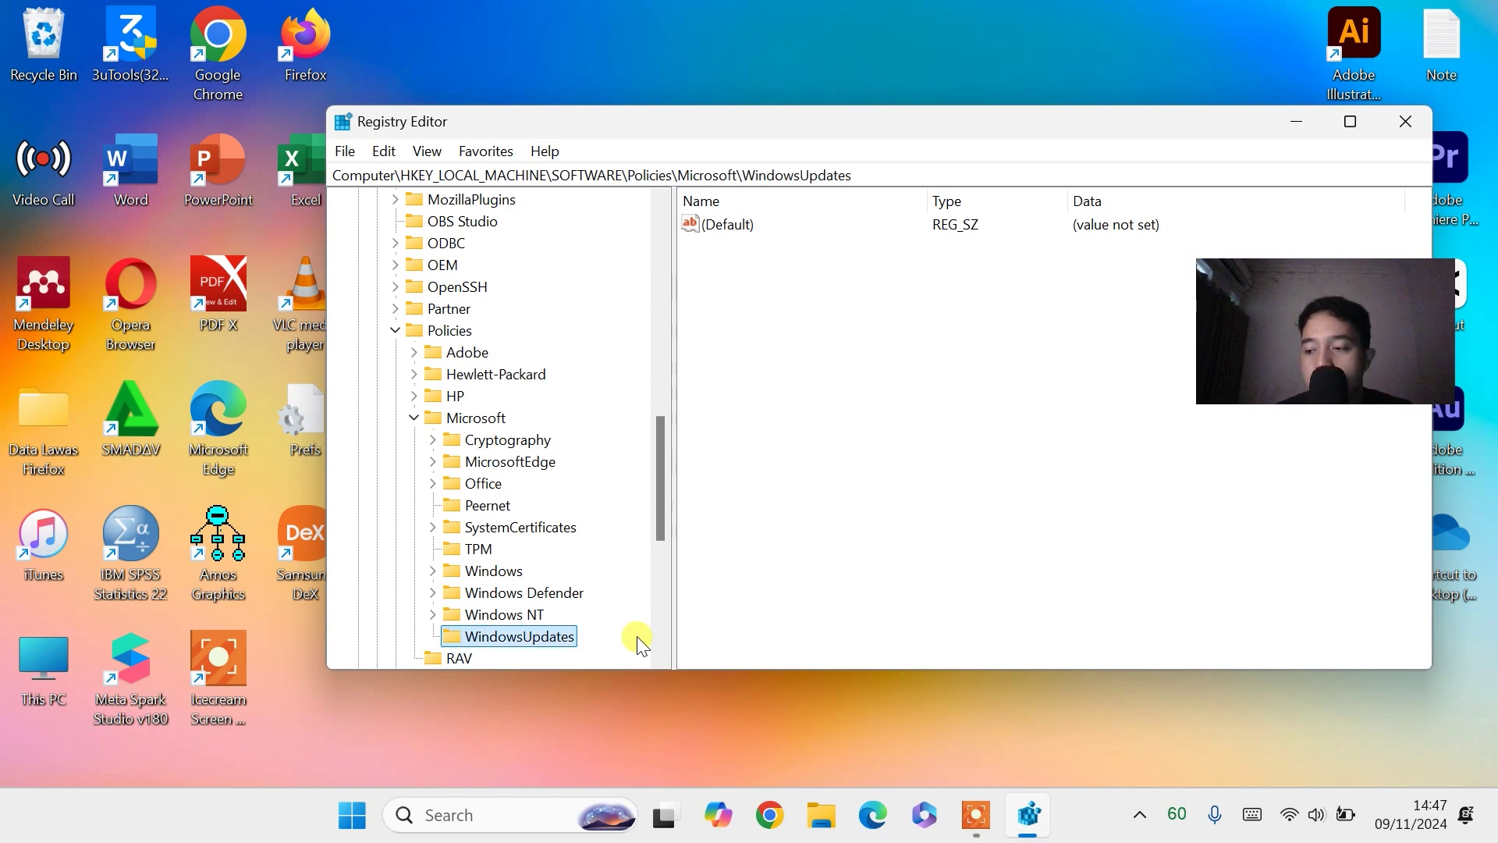
Create a subkey named AU inside the WindowsUpdates key
{"action": "right_click", "coordinate": [522, 634]}
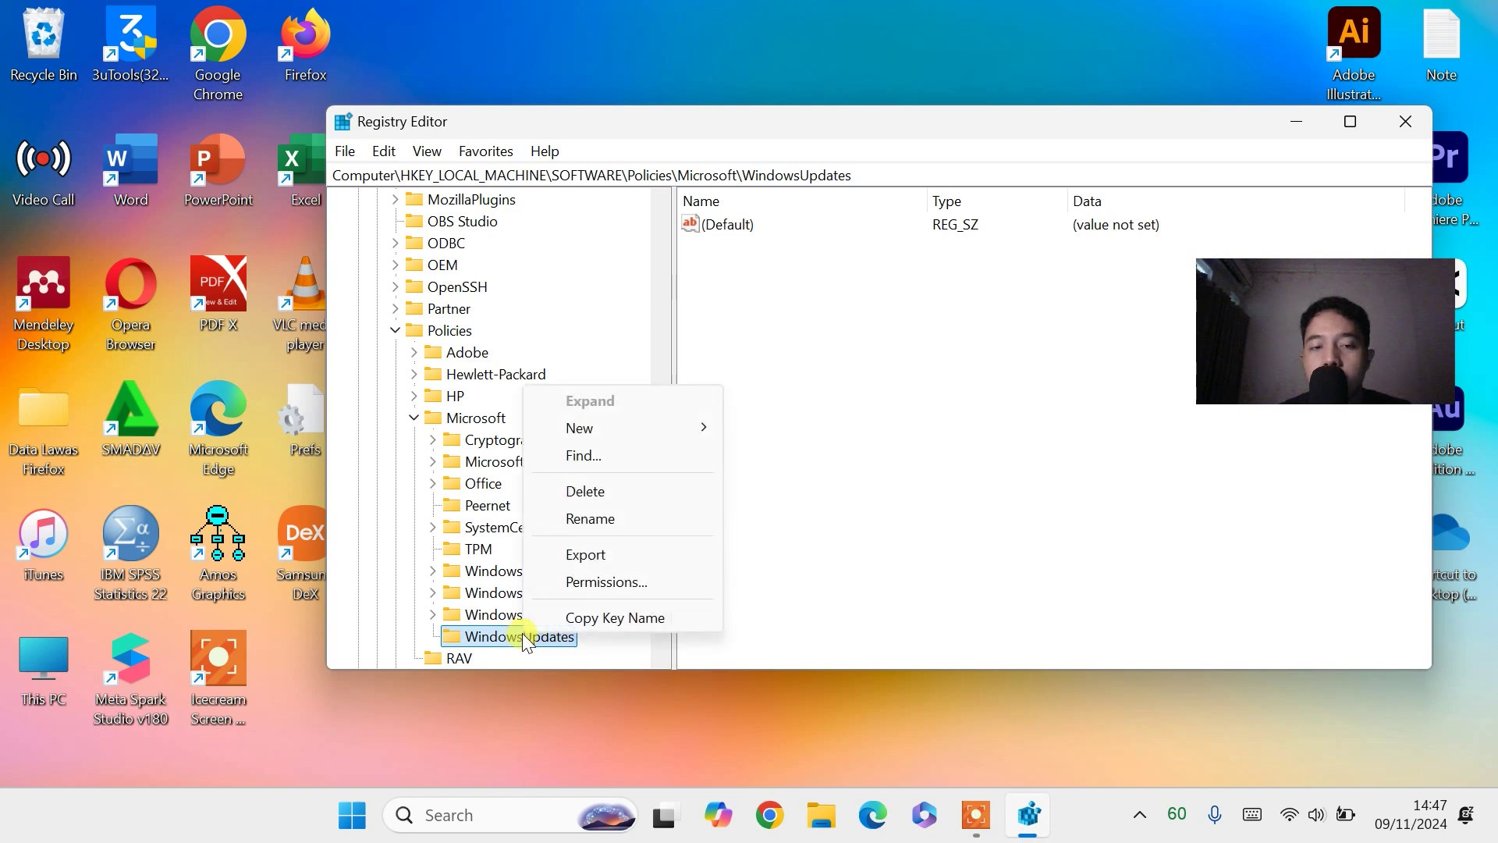
{"action": "mouse_move", "coordinate": [658, 426]}
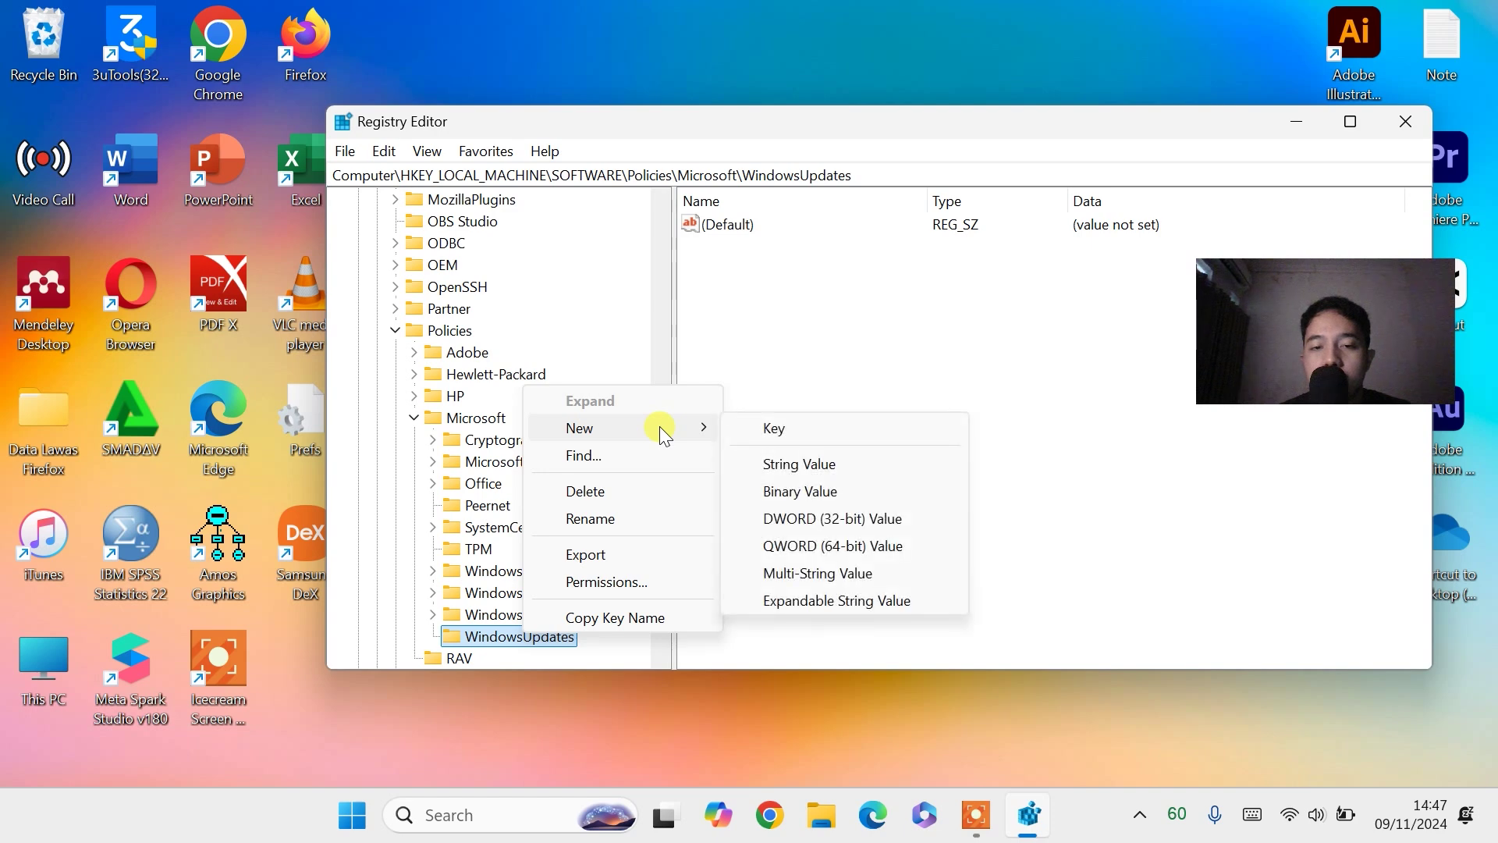
{"action": "left_click", "coordinate": [780, 429]}
{"action": "type", "text": "AU"}
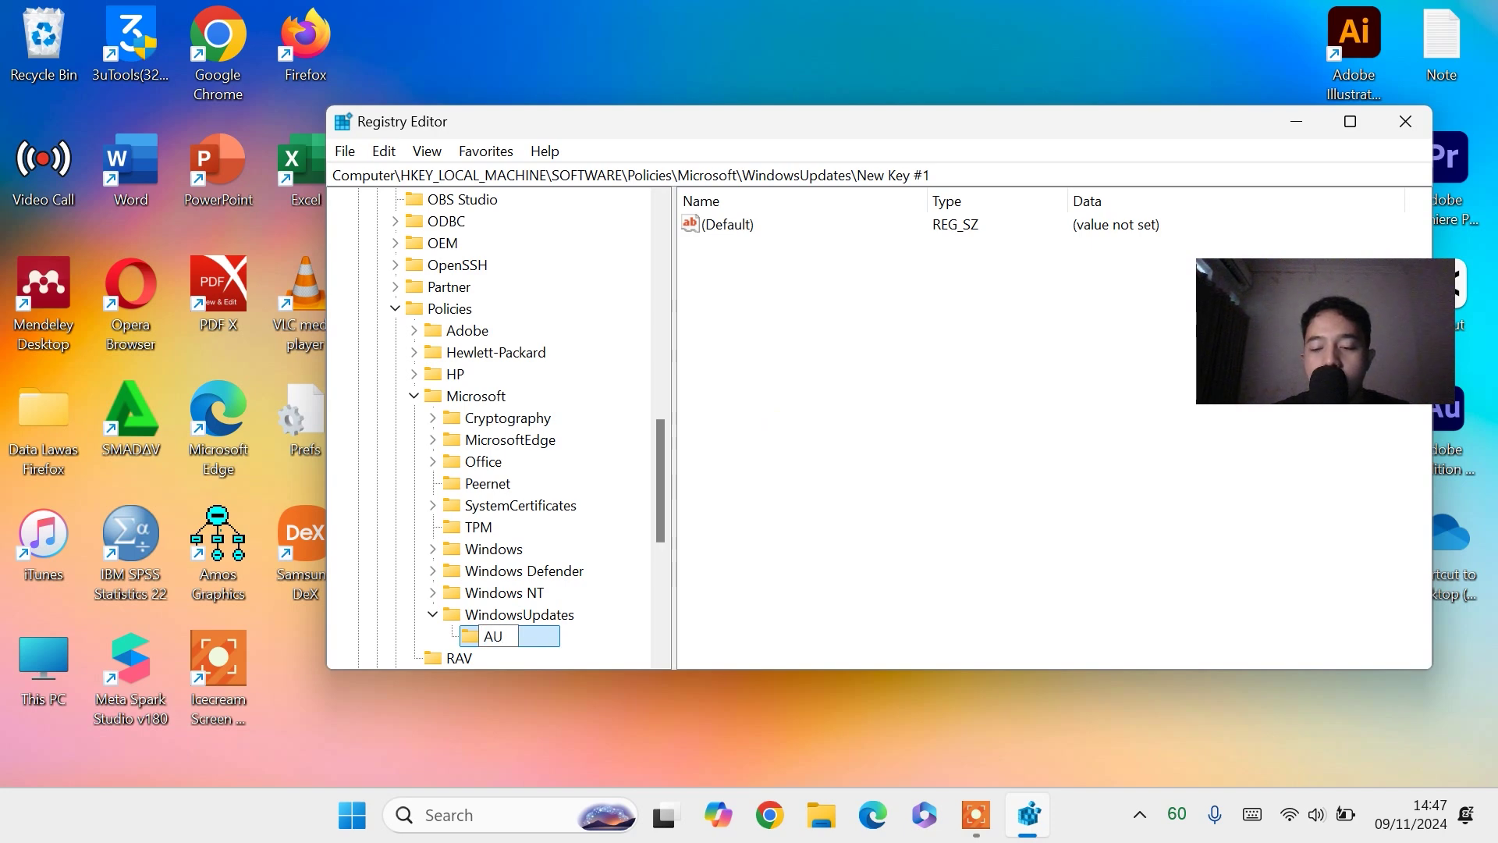
{"action": "key", "text": "Return"}
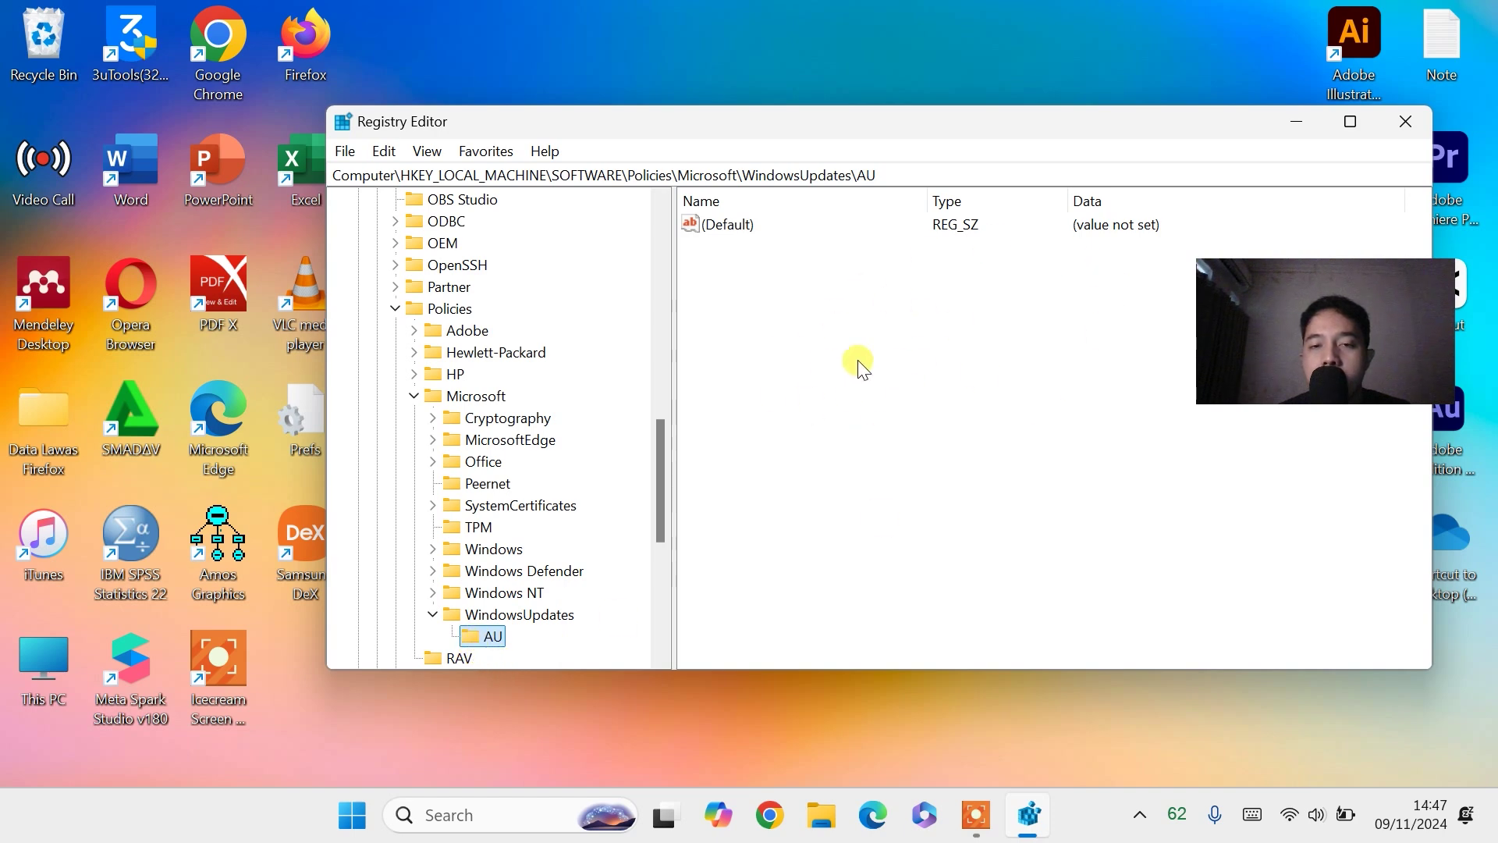
Add a DWORD (32-bit) value named NoAutoRebootWithLoggedOnUser to the AU key
{"action": "right_click", "coordinate": [827, 320]}
{"action": "mouse_move", "coordinate": [879, 337]}
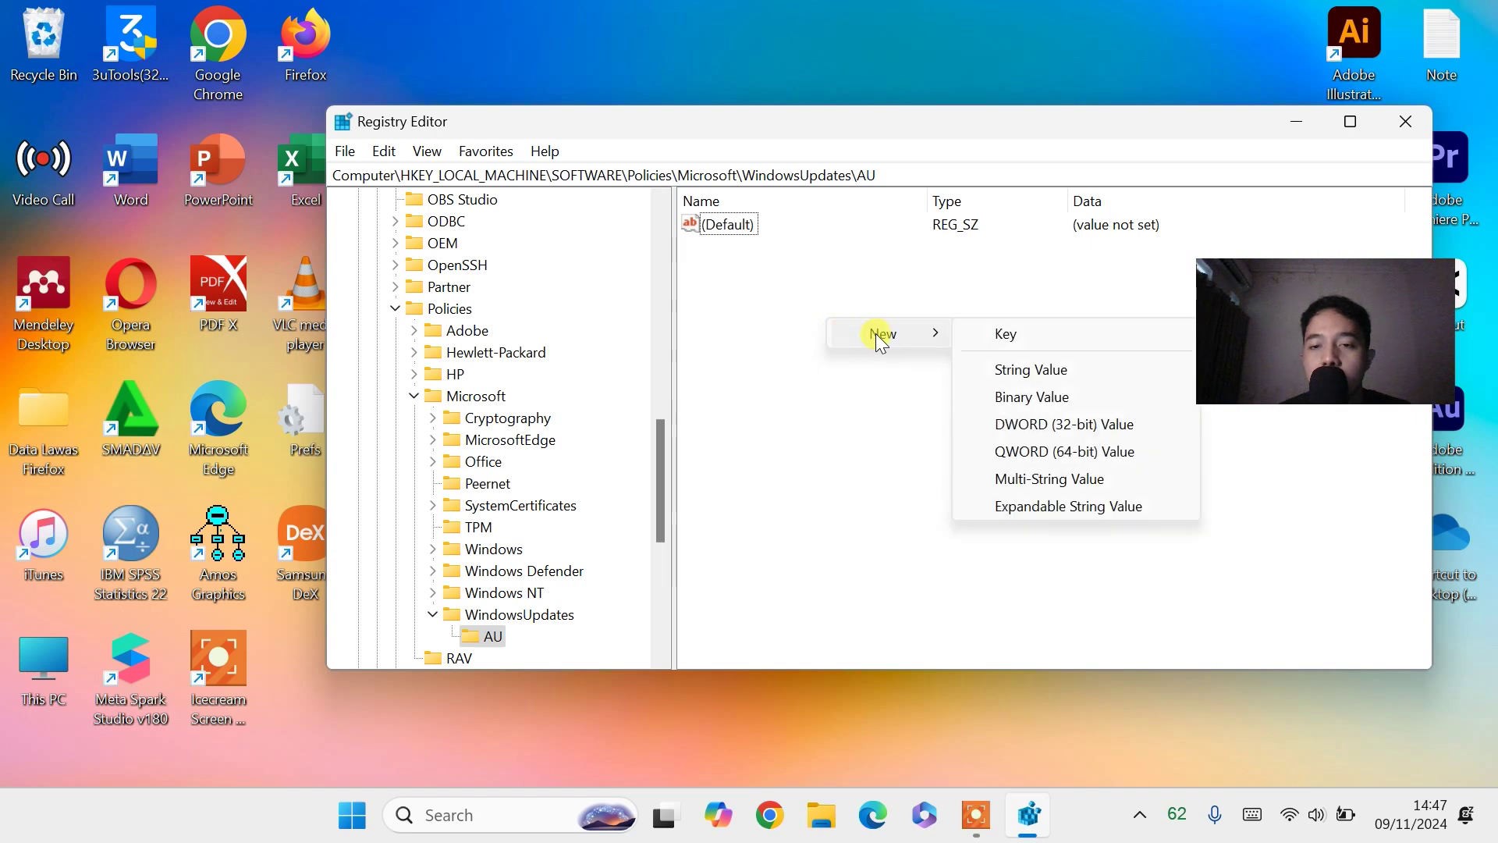
{"action": "left_click", "coordinate": [1104, 428]}
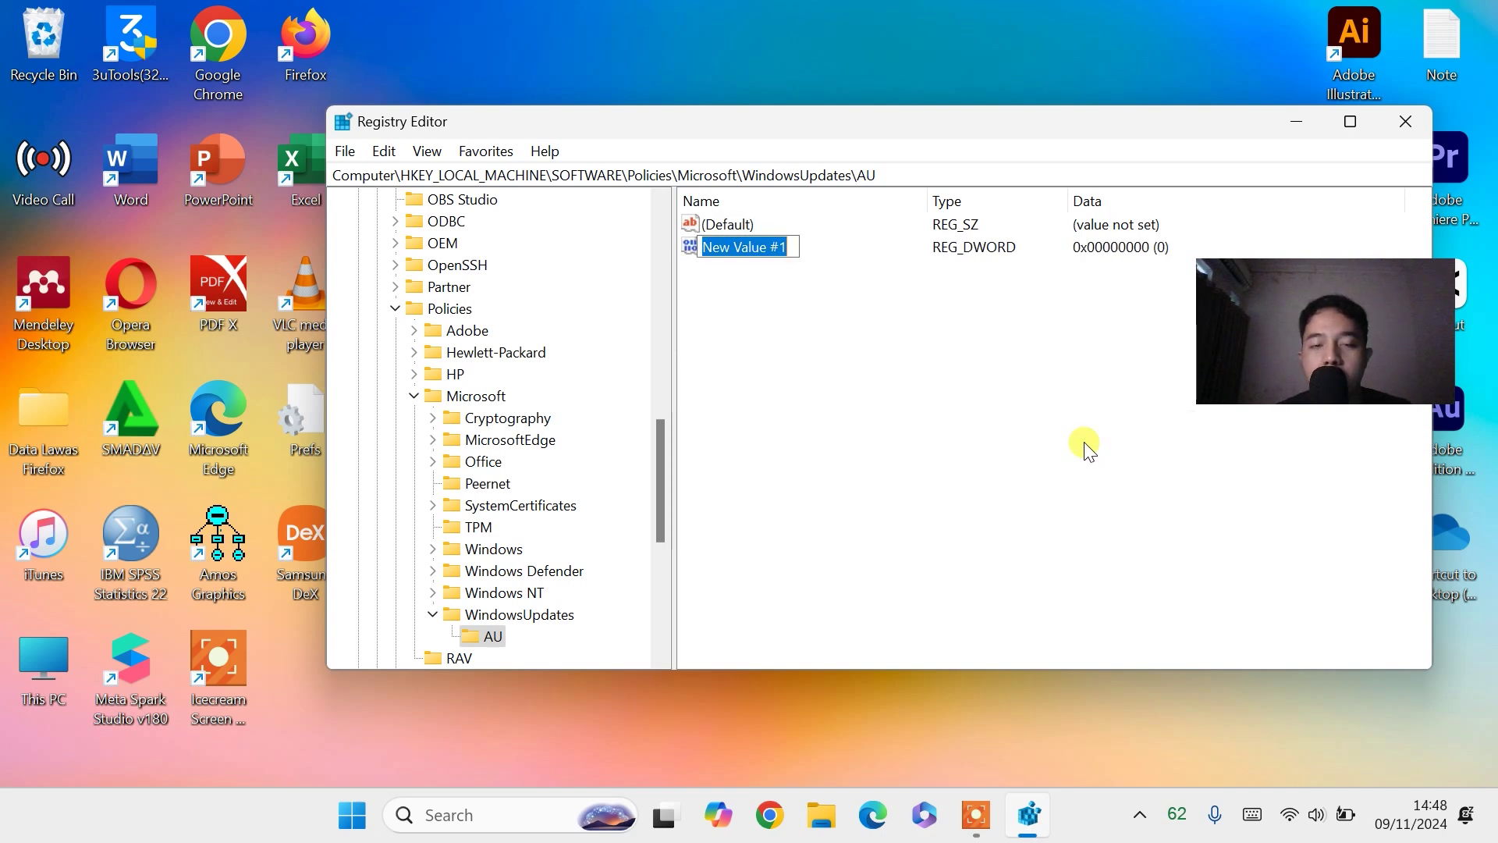
{"action": "type", "text": "NoAutoRebootWithLoggedOnUser"}
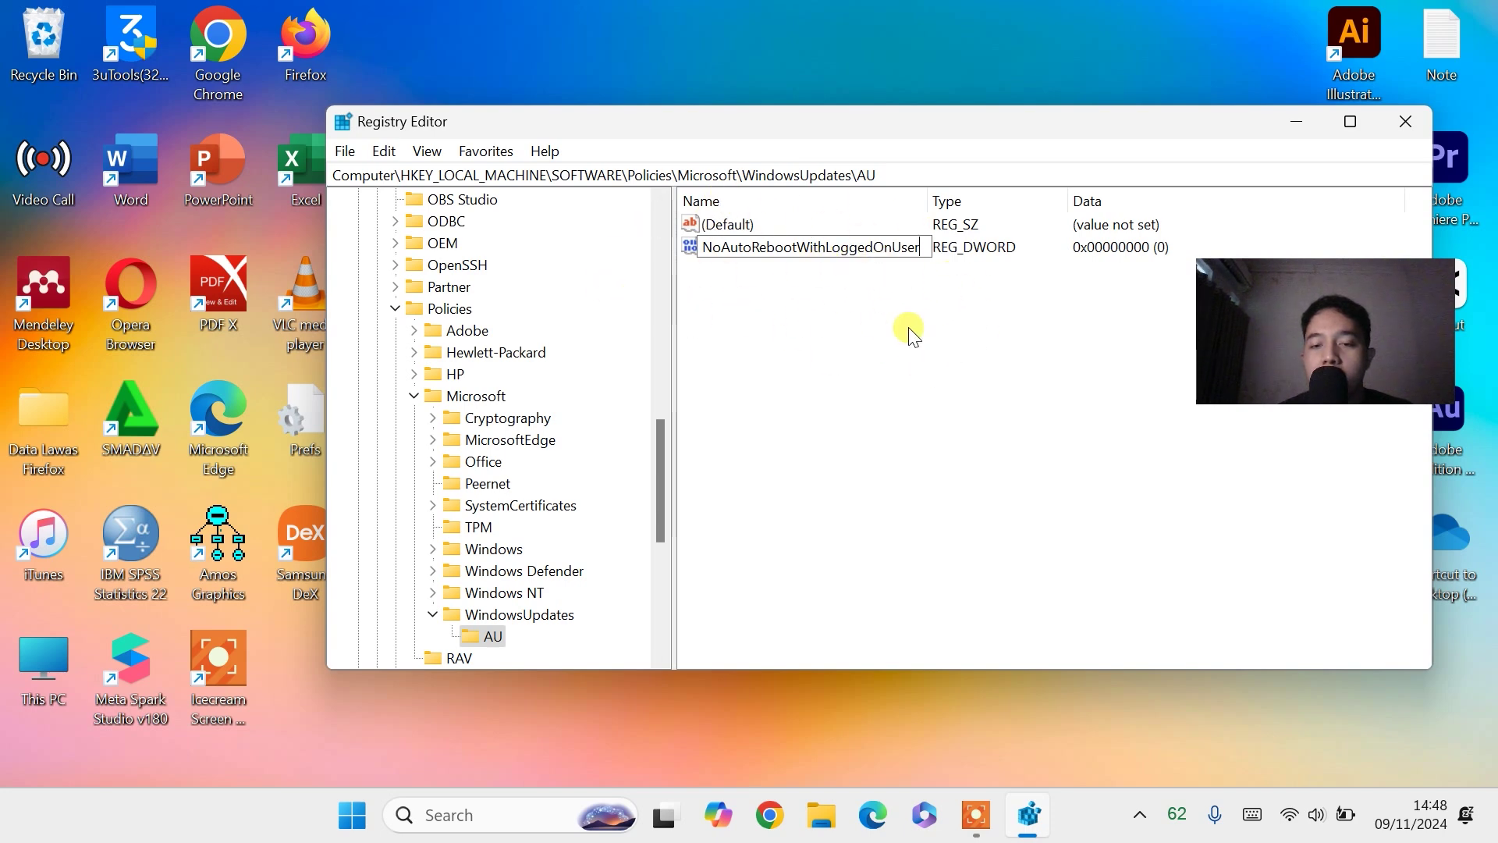
{"action": "key", "text": "Return"}
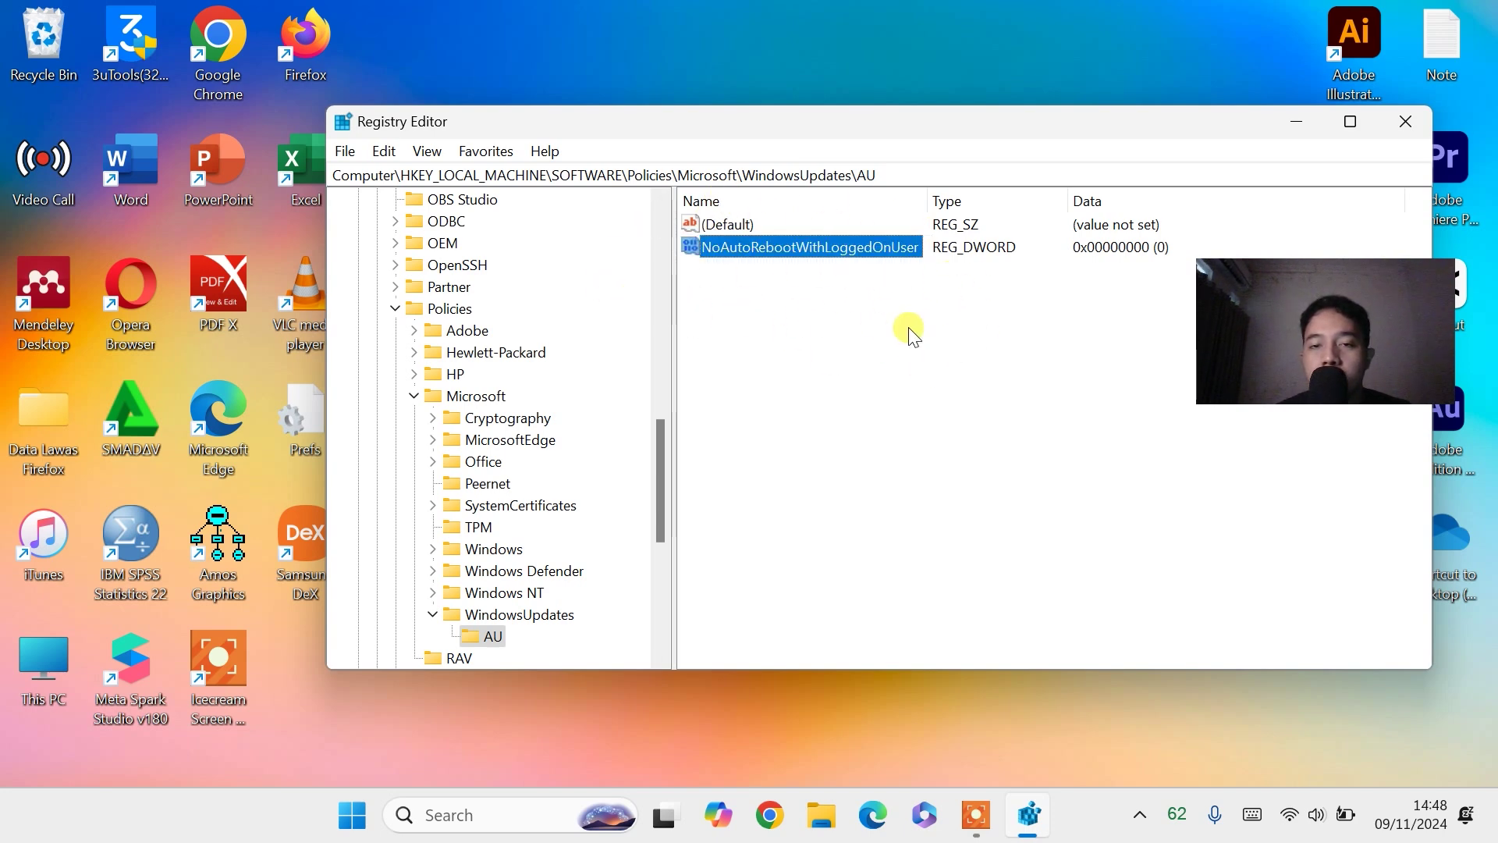
Set the value data of NoAutoRebootWithLoggedOnUser to 1 in hexadecimal base
{"action": "right_click", "coordinate": [757, 252]}
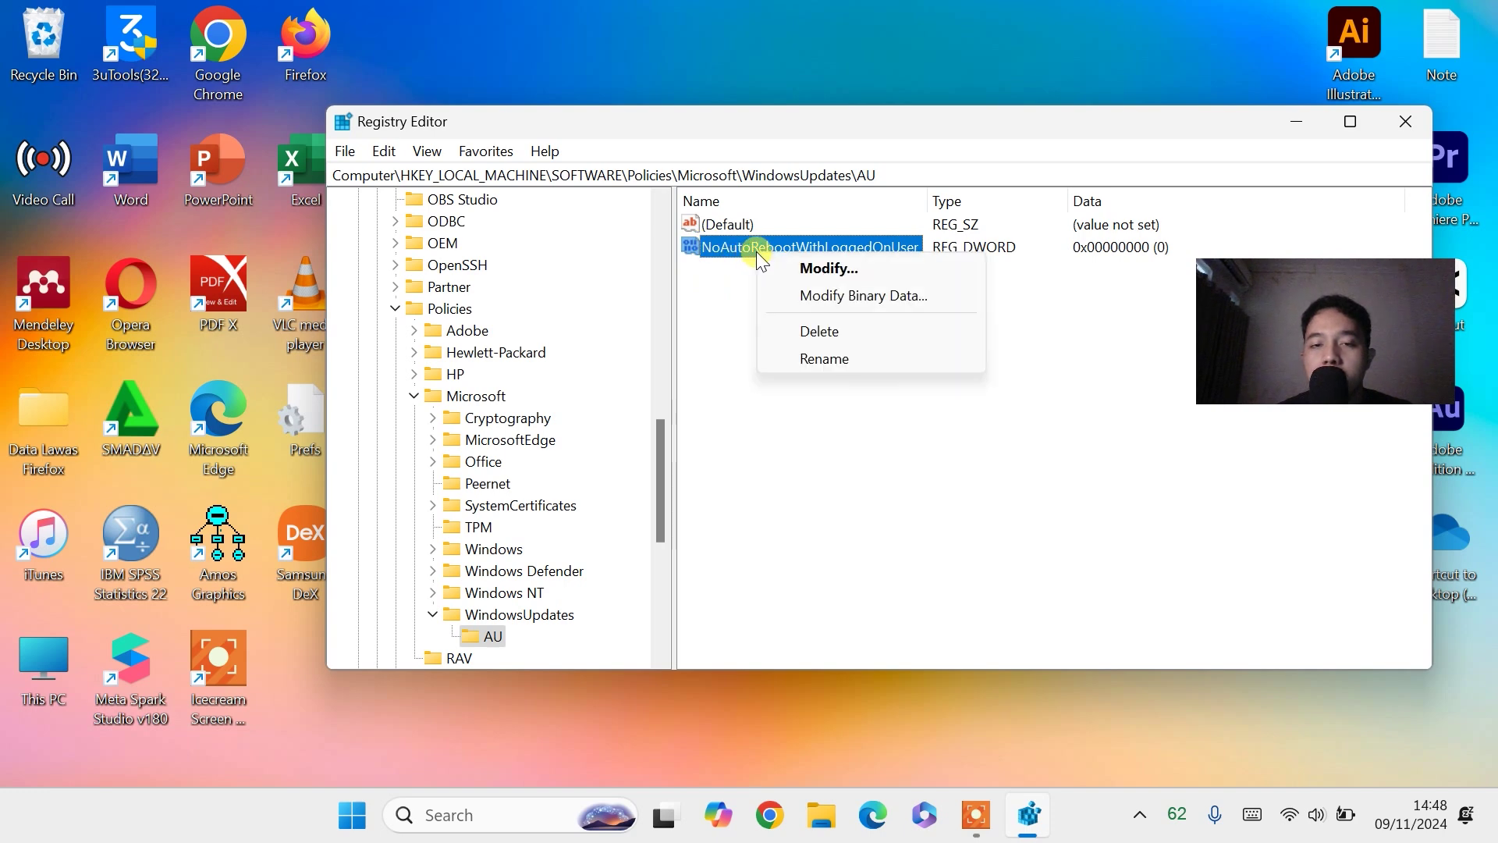
{"action": "left_click", "coordinate": [801, 273]}
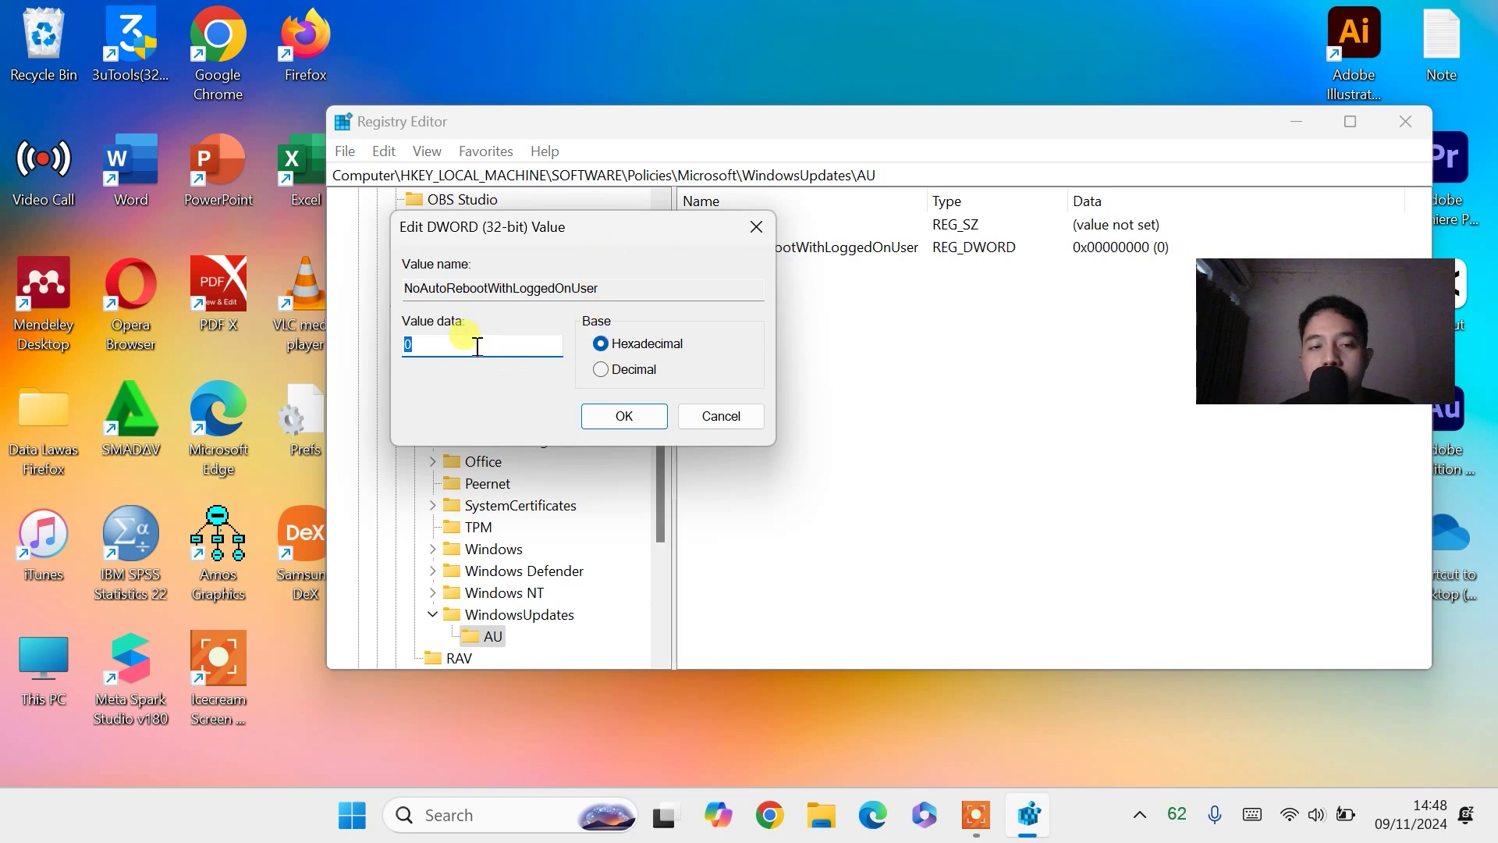
{"action": "type", "text": "1"}
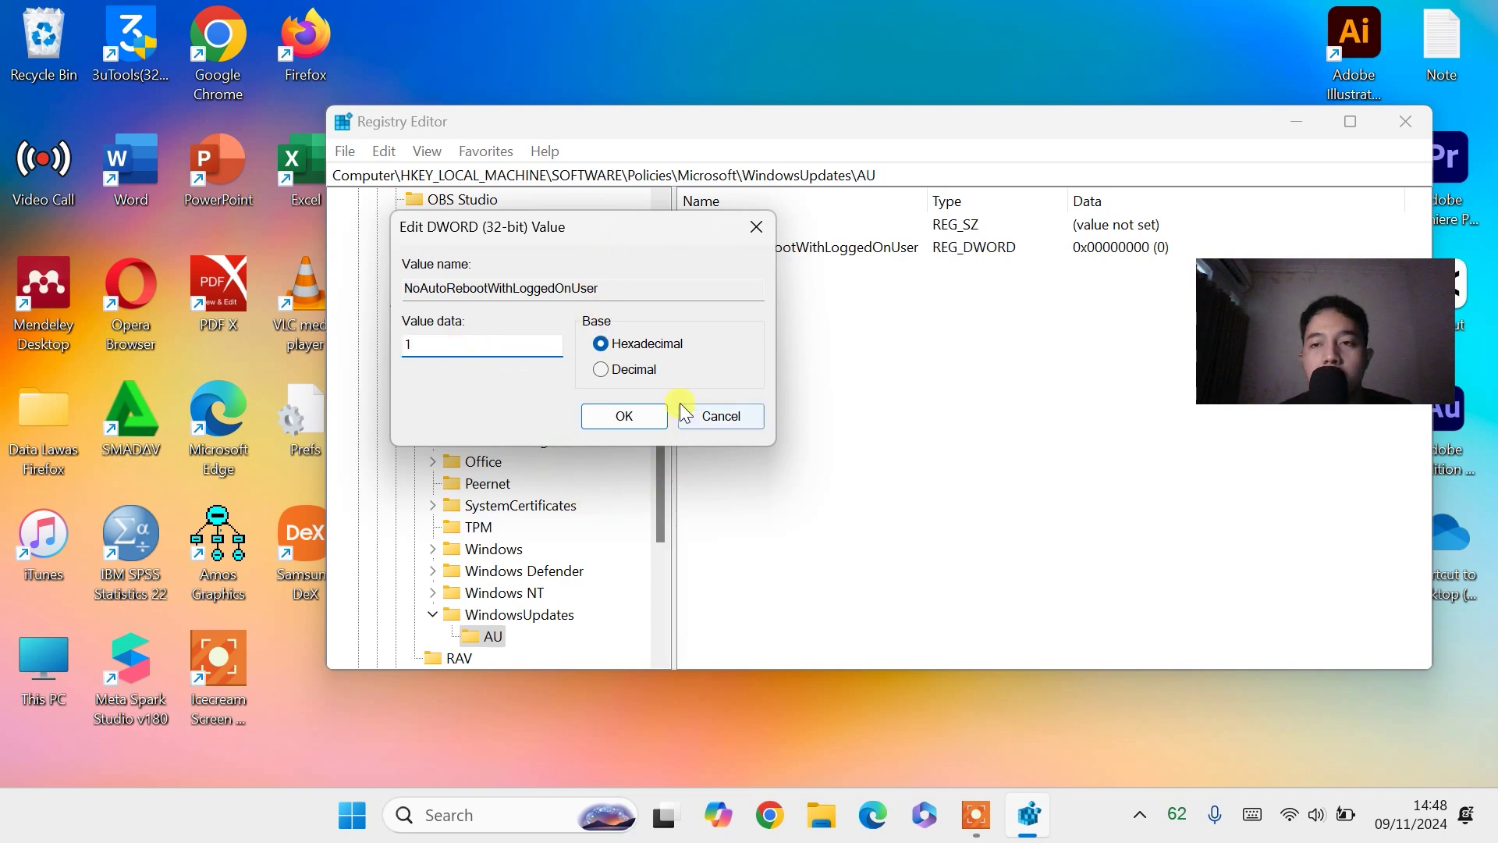
{"action": "left_click", "coordinate": [639, 415]}
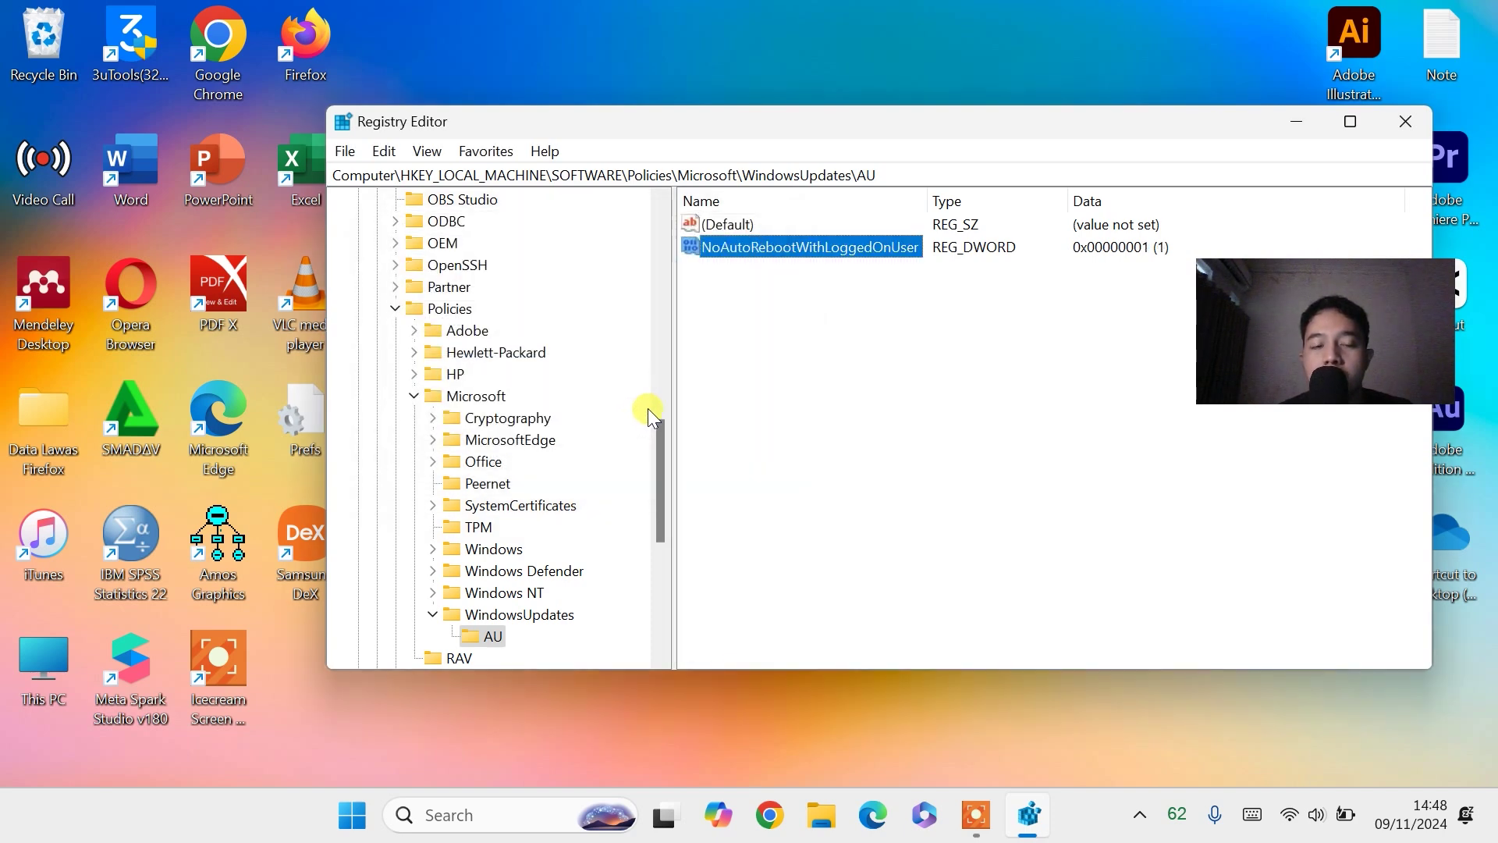